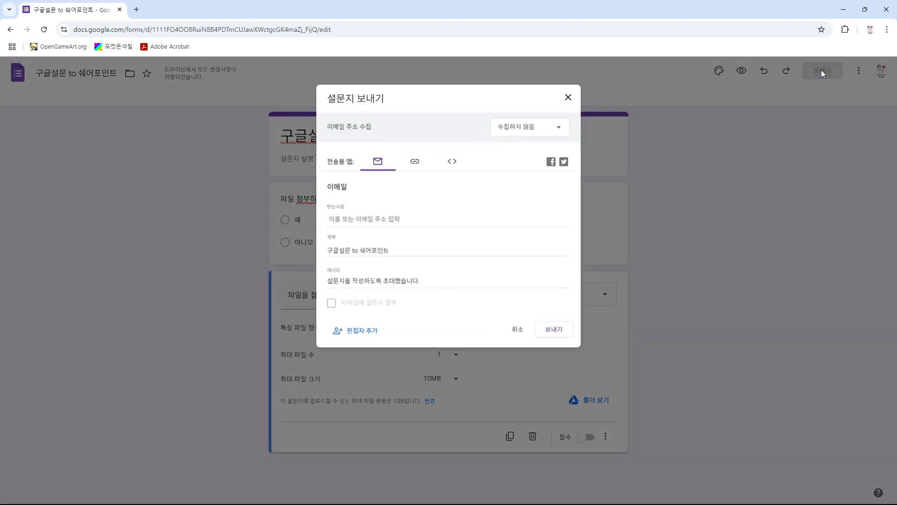
- Copy the survey's share link from the send dialog and open the survey in a new browser tab
left_click(413, 159)
left_click(326, 218)
left_click(561, 232)
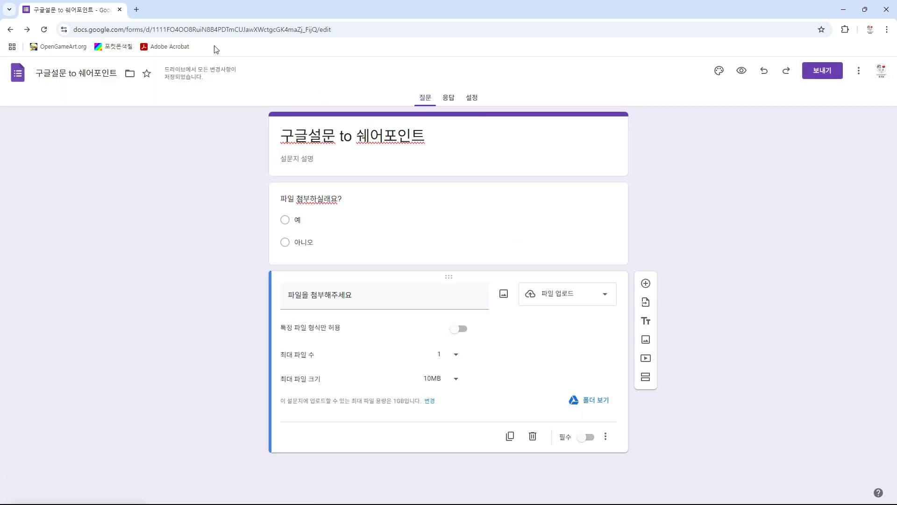
left_click(137, 9)
key("ctrl+v")
key("Return")
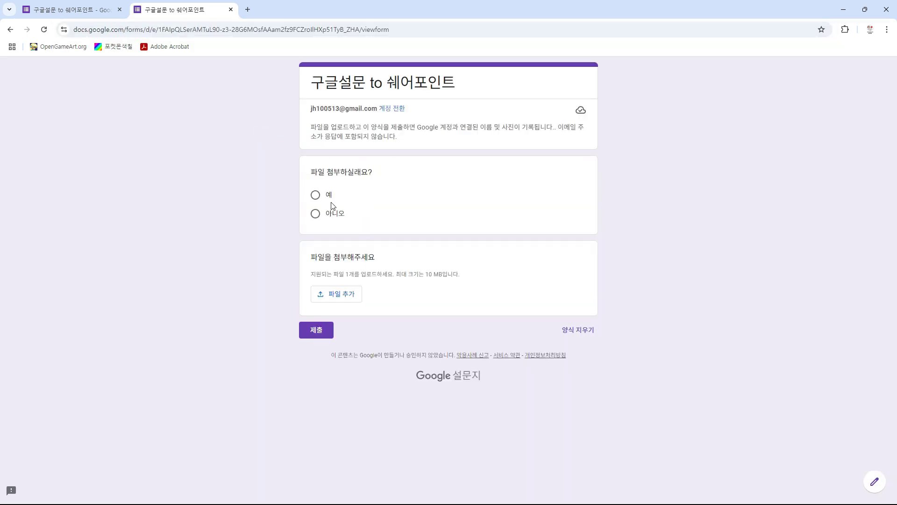
- Answer the survey with 예, attach the image 슬라이드1.PNG, and submit the response
left_click(316, 195)
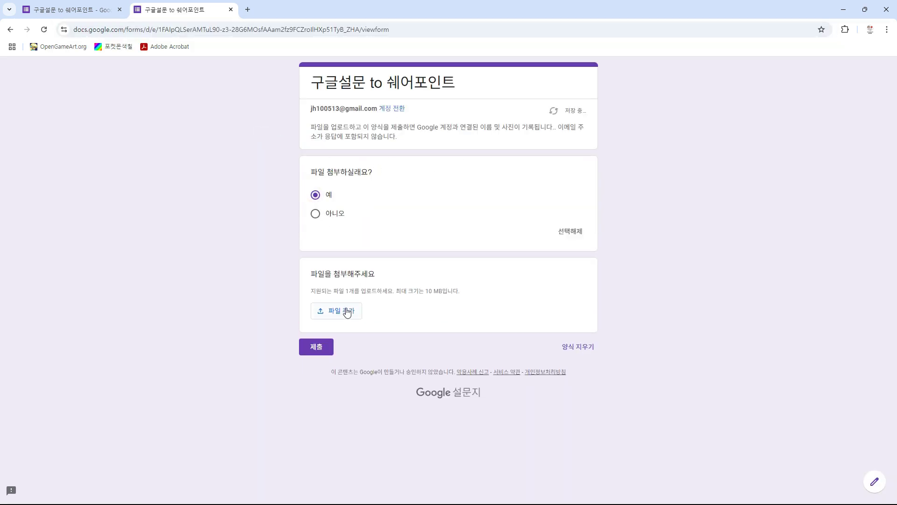
left_click(345, 311)
left_click(442, 355)
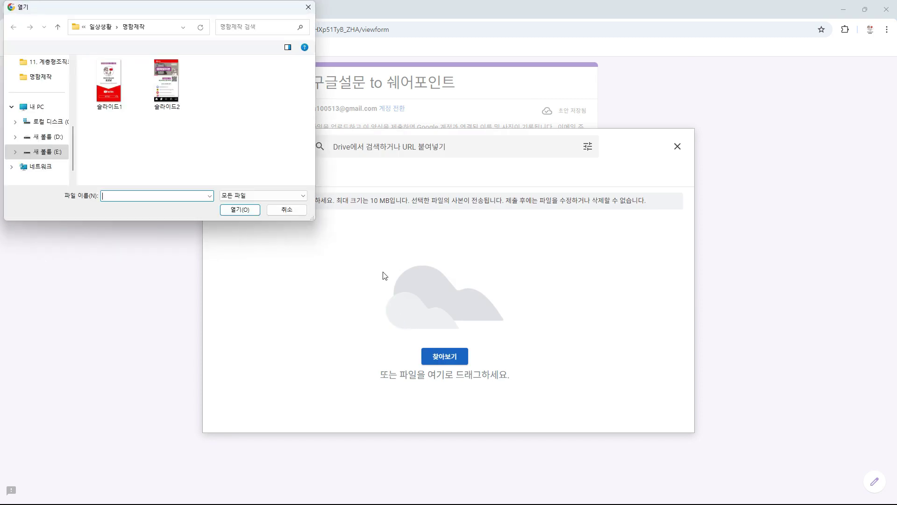
double_click(112, 81)
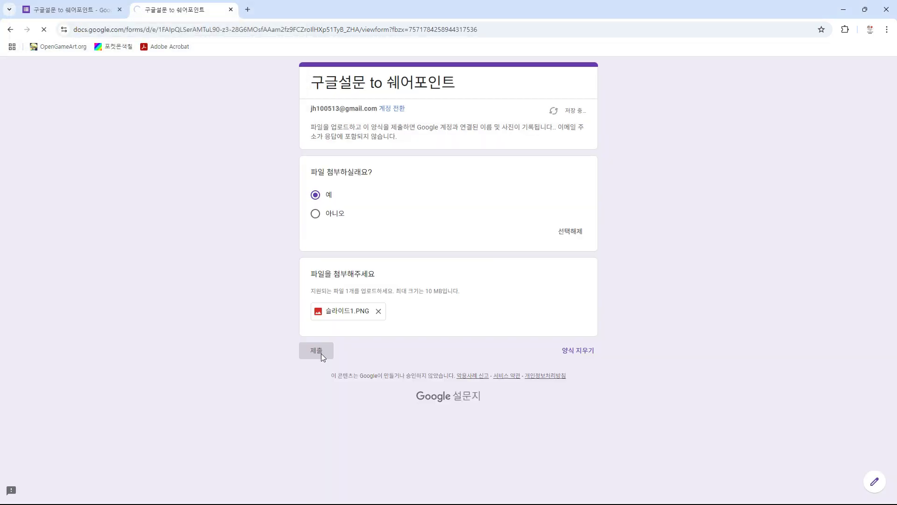
left_click(321, 354)
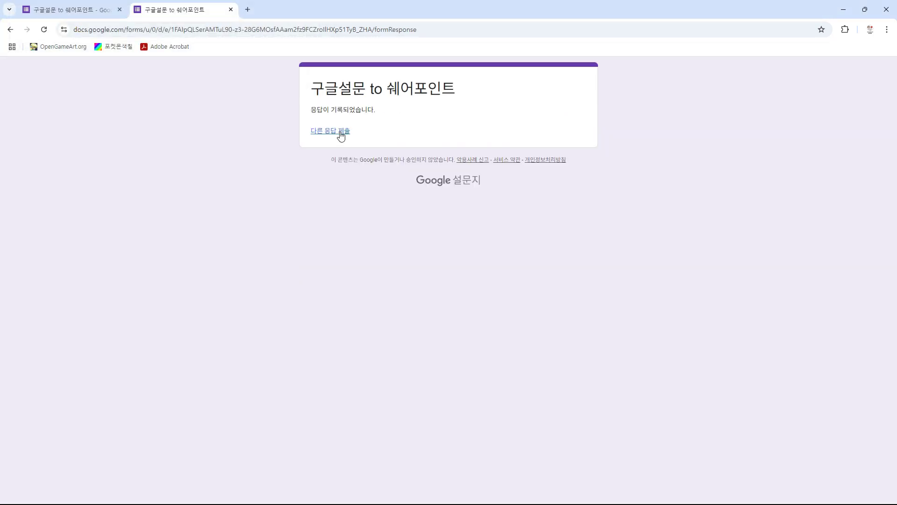
- Start another response to the survey, answer 아니오, and attach the image 슬라이드2.PNG
left_click(342, 133)
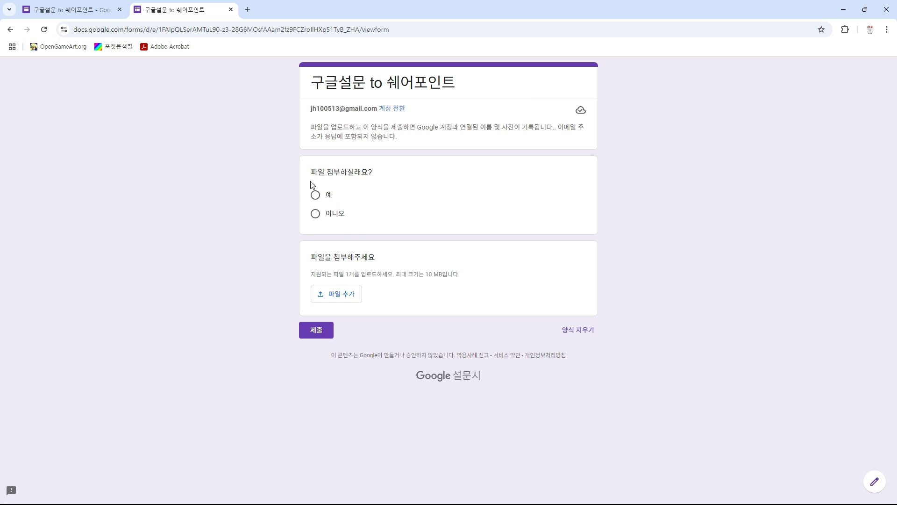
left_click(326, 218)
left_click(341, 312)
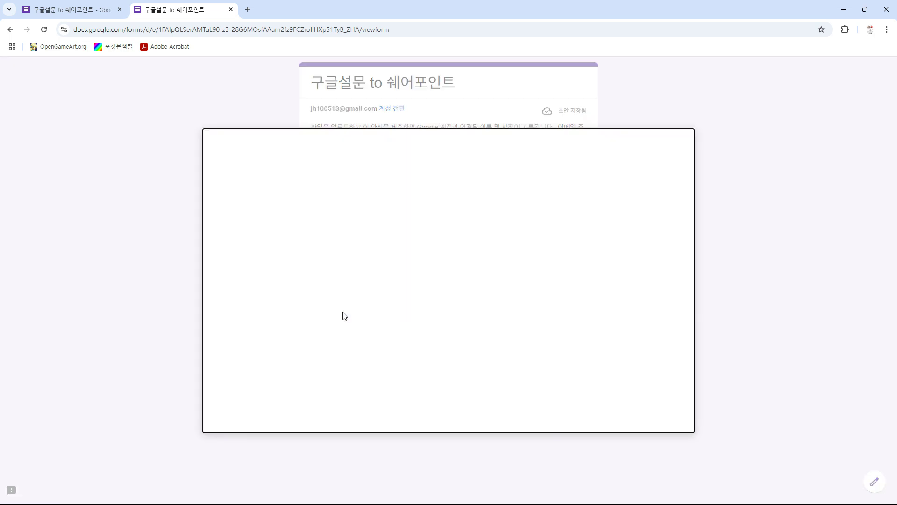
left_click(445, 358)
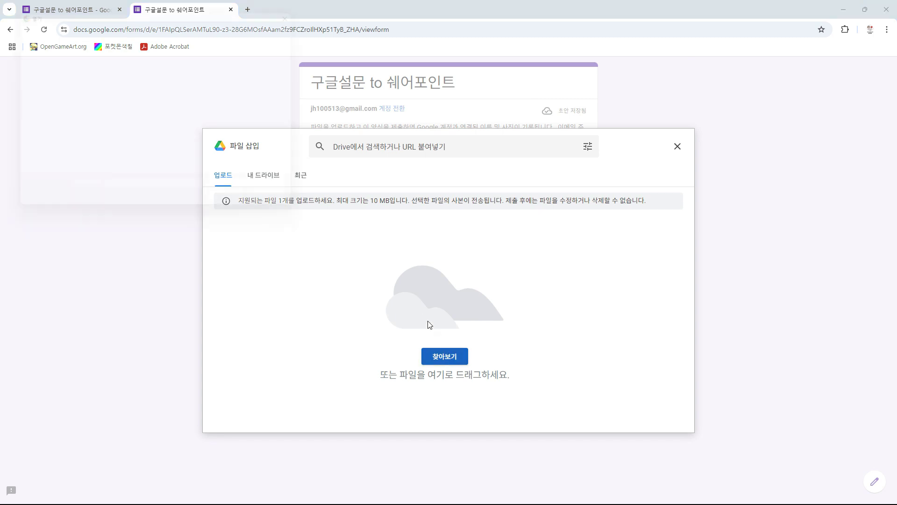
key("Return")
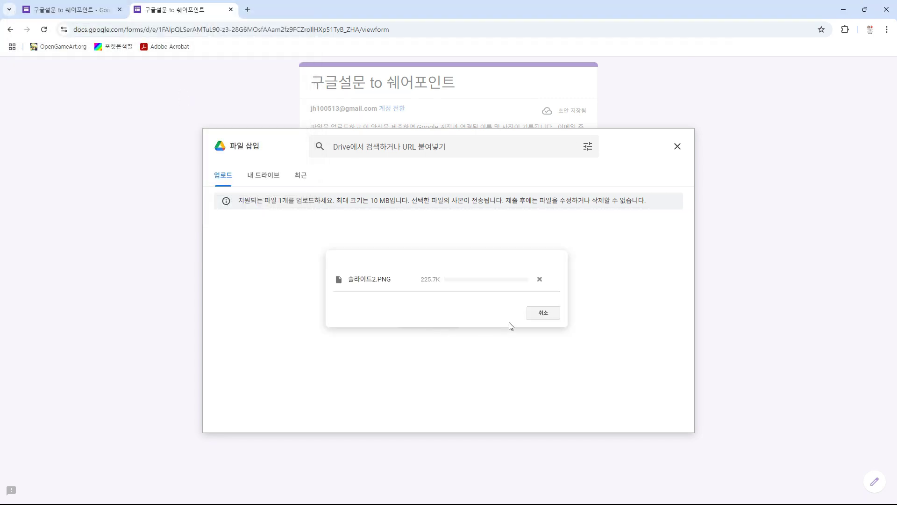
- Link the survey's responses to a new Google spreadsheet named 구글설문 to 쉐어포인트(응답)
key("ctrl+Page_Up")
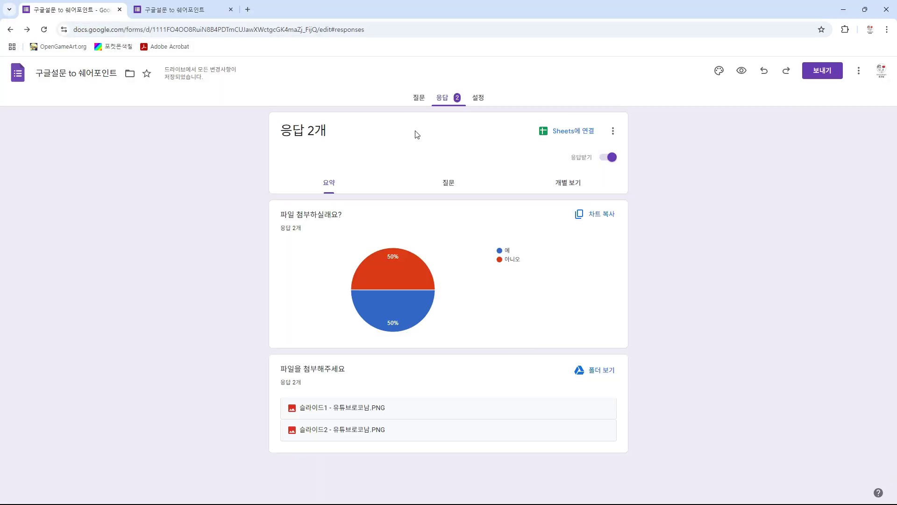
left_click(555, 134)
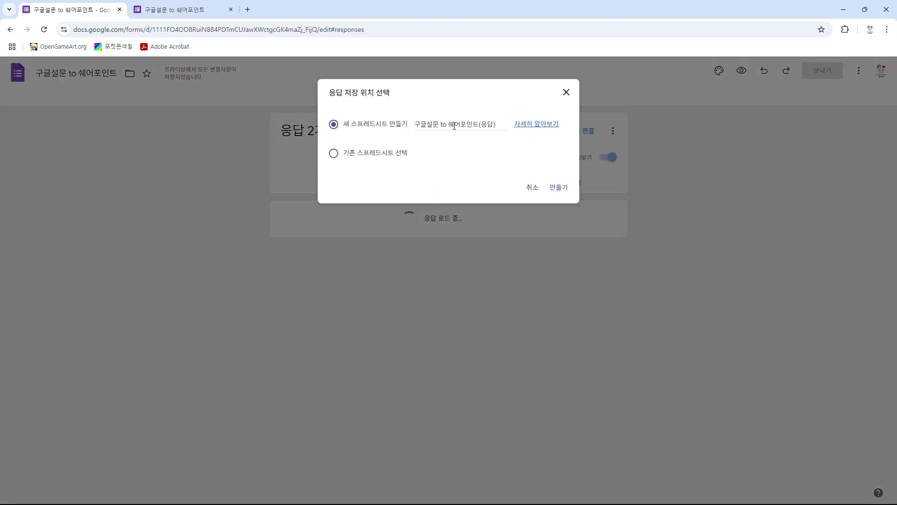
left_click(559, 187)
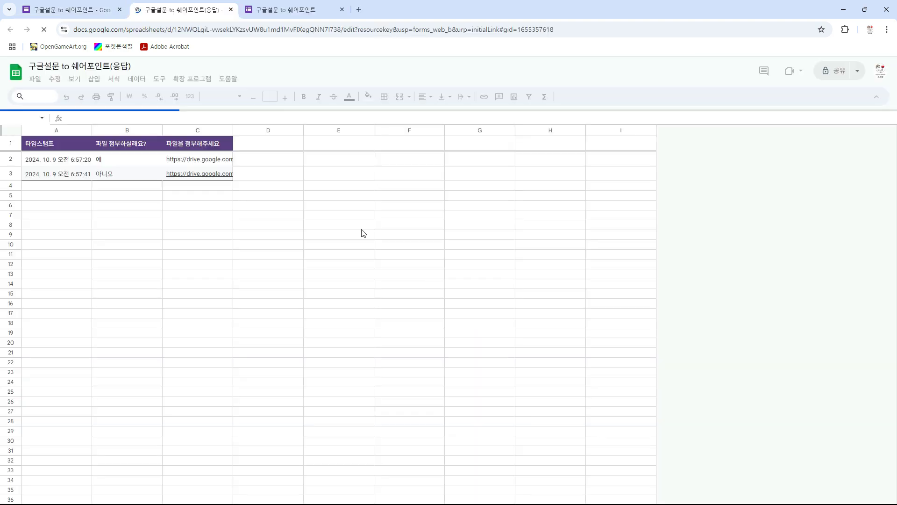
left_click(390, 246)
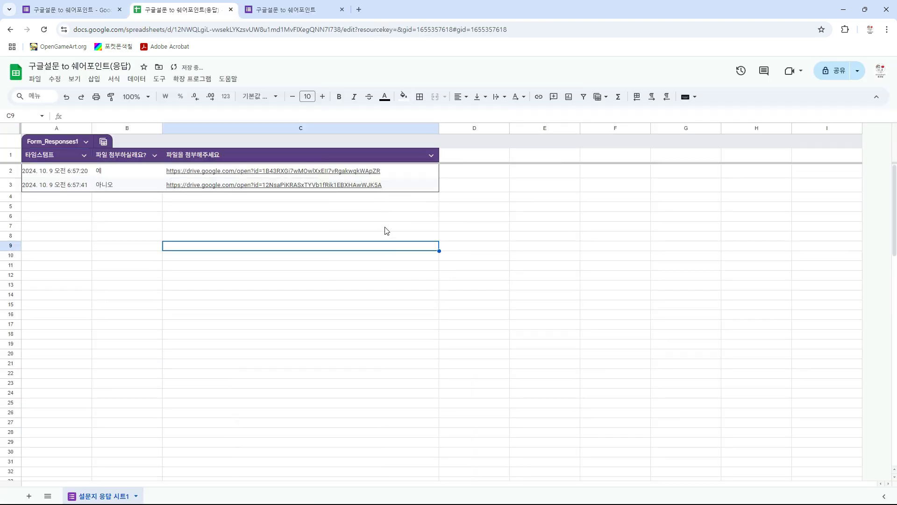
left_click(384, 193)
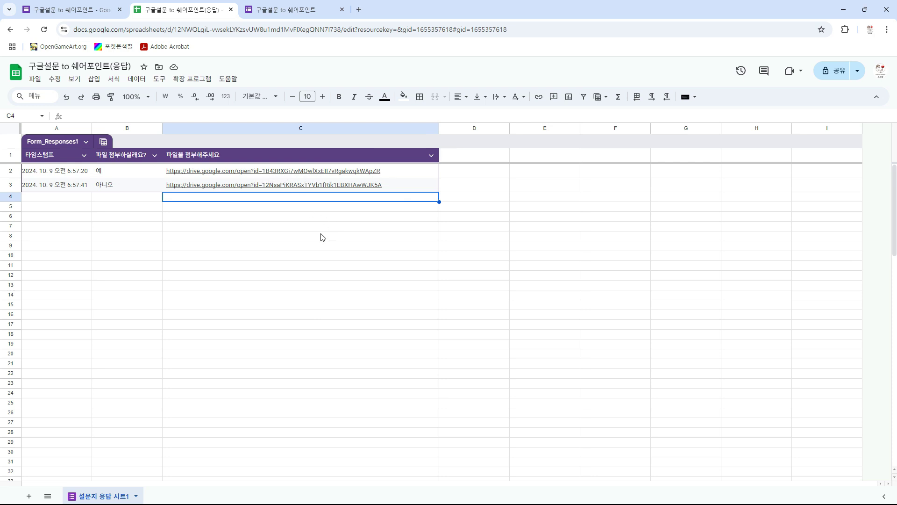
left_click(299, 238)
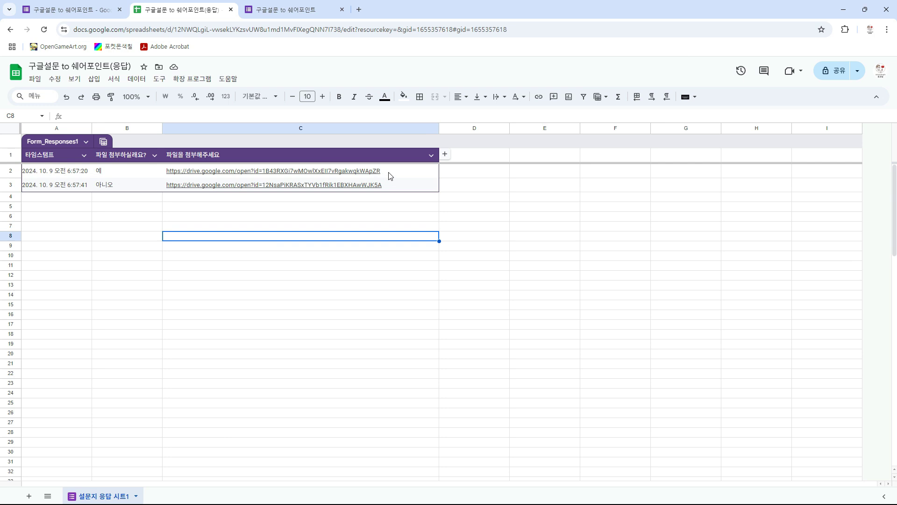
left_click(388, 220)
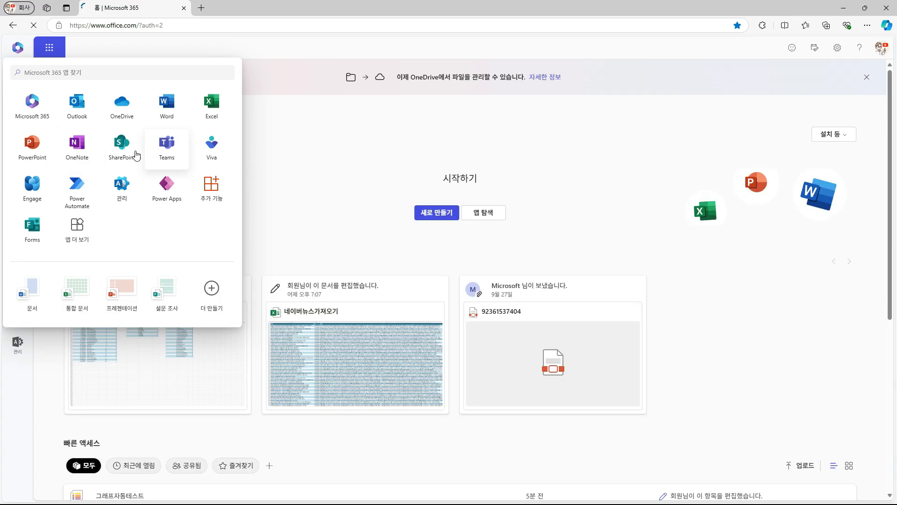
- Switch to SharePoint and create a list named 구글폼파일업로드테스트 on the 강의용 SharePoint site
left_click(126, 146)
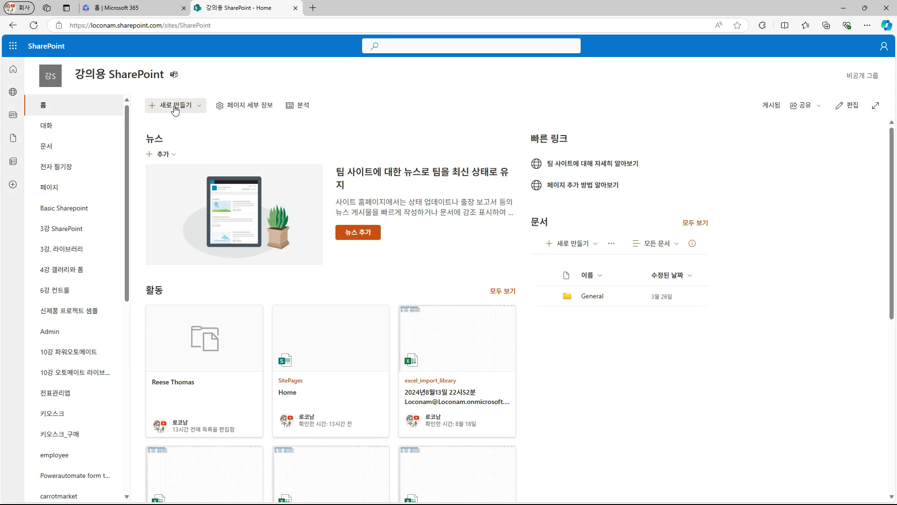
left_click(170, 106)
left_click(195, 131)
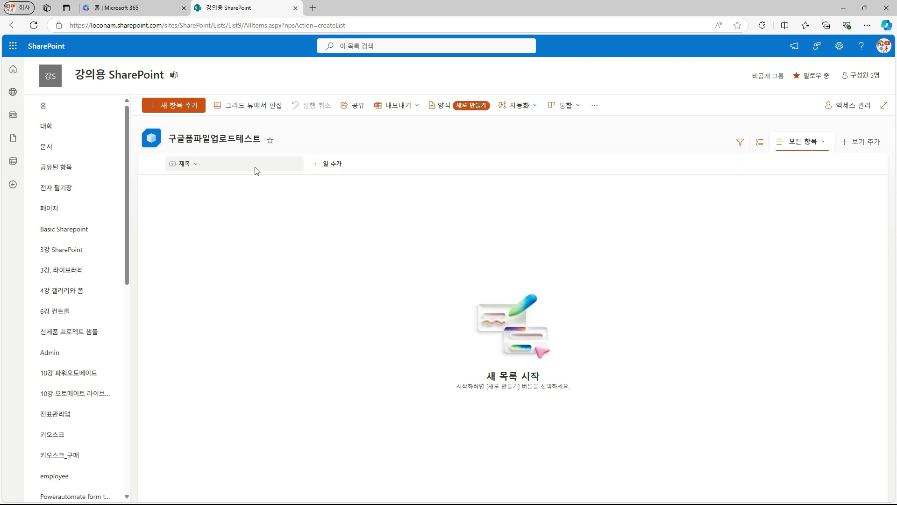
- Show the 첨부 파일 column in the 구글폼파일업로드테스트 list view
left_click(257, 169)
mouse_move(226, 252)
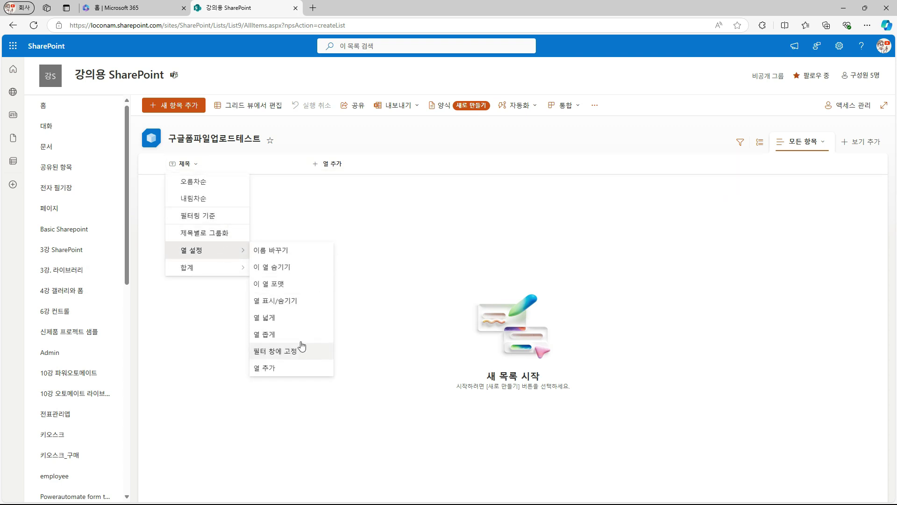
left_click(279, 302)
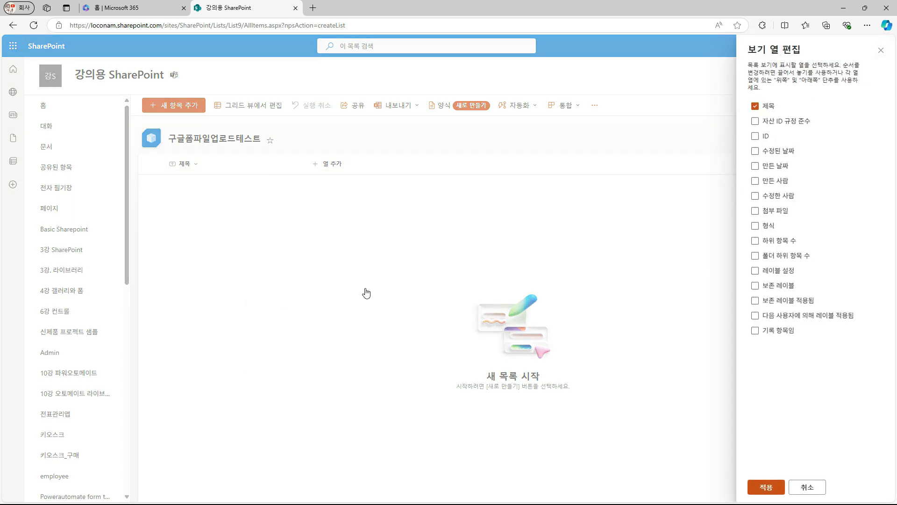
left_click(755, 210)
left_click(765, 488)
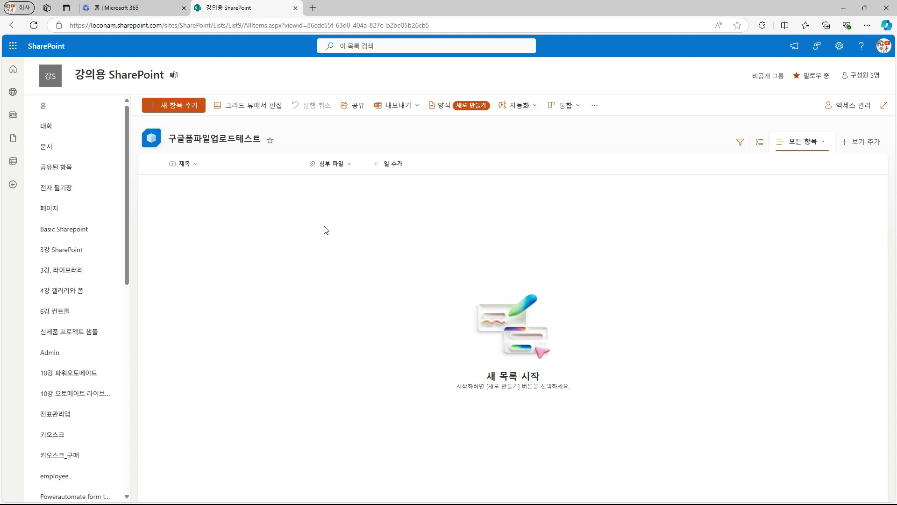
- Switch to Power Automate and create an instant cloud flow named 구글폼쉐어포인트연동 with the manual trigger (수동으로 흐름 트리거)
left_click(117, 8)
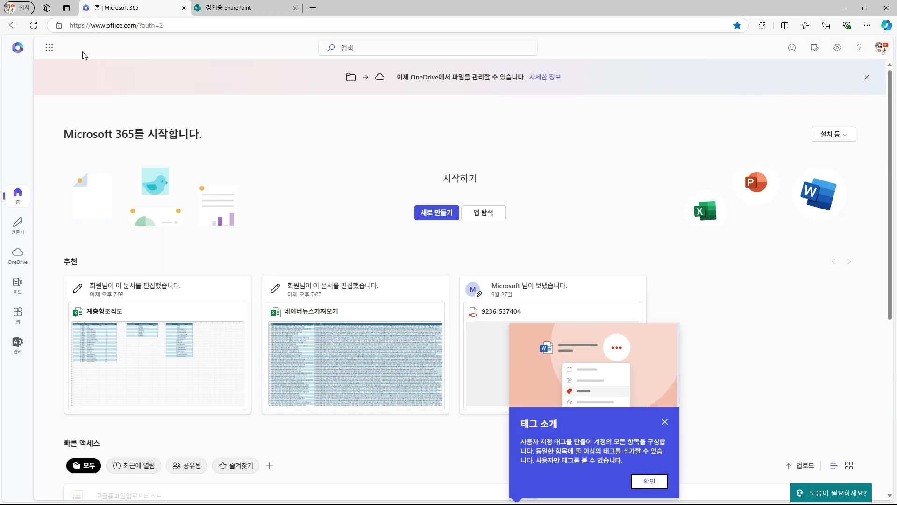
left_click(17, 43)
left_click(84, 187)
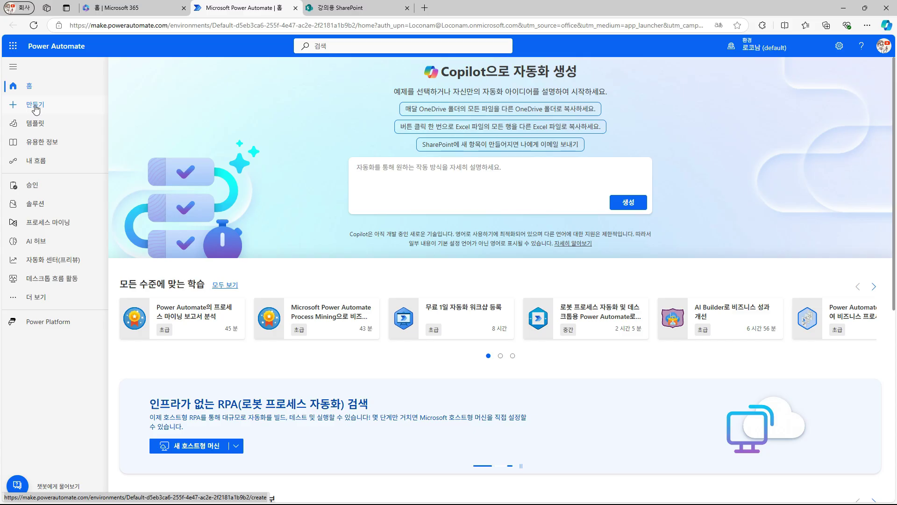
left_click(24, 105)
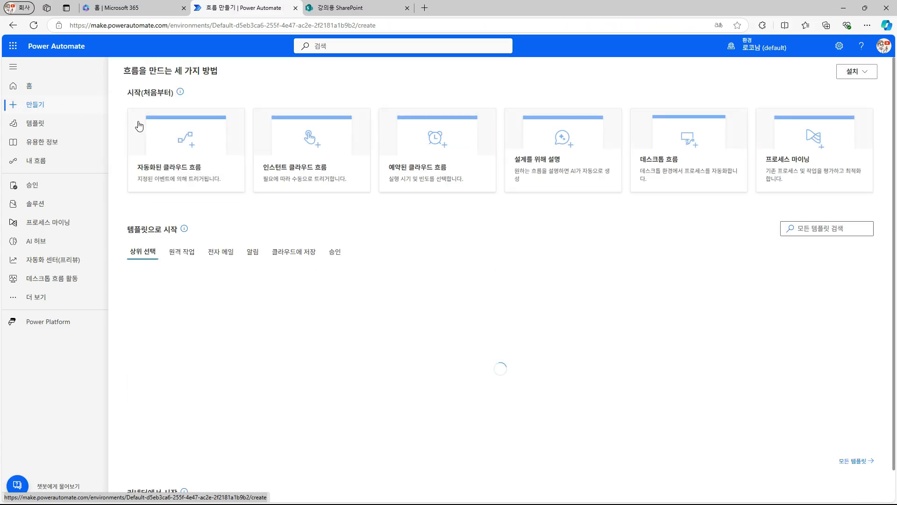
left_click(312, 157)
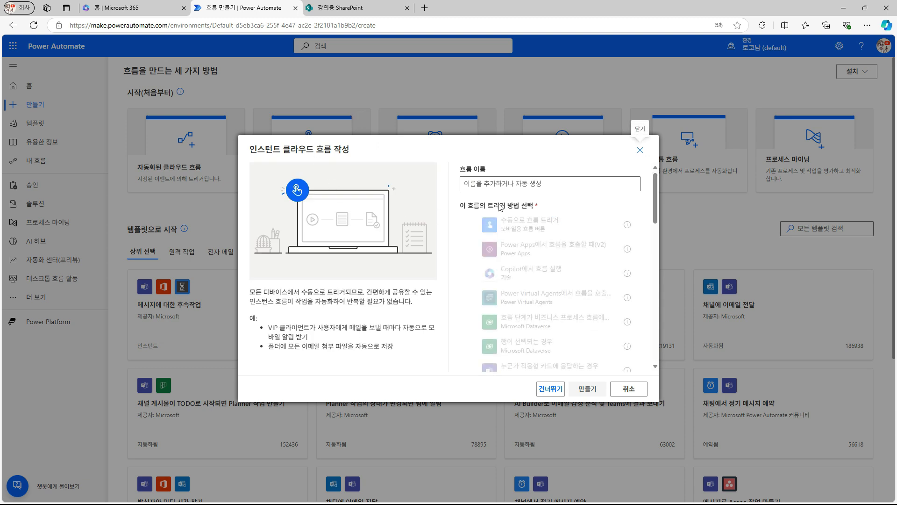
scroll(655, 202, "down", 5)
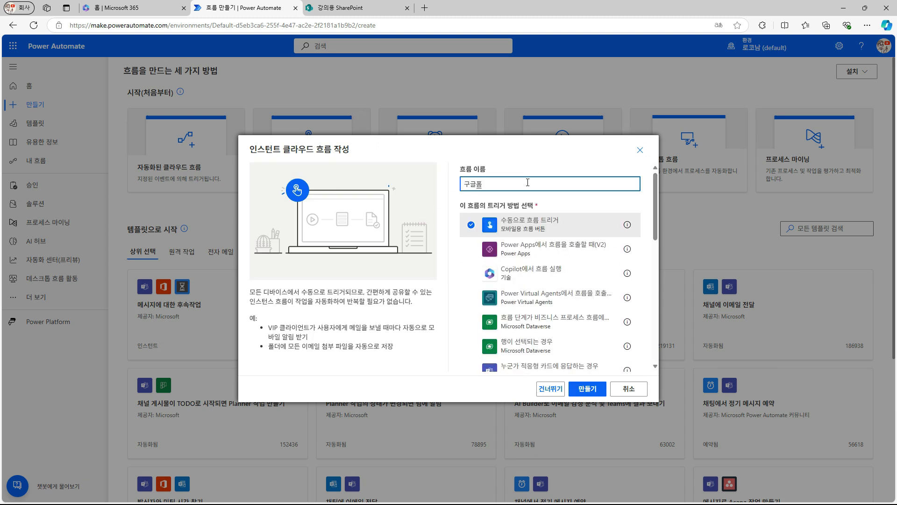
type("쉐어포인트연동")
left_click(587, 388)
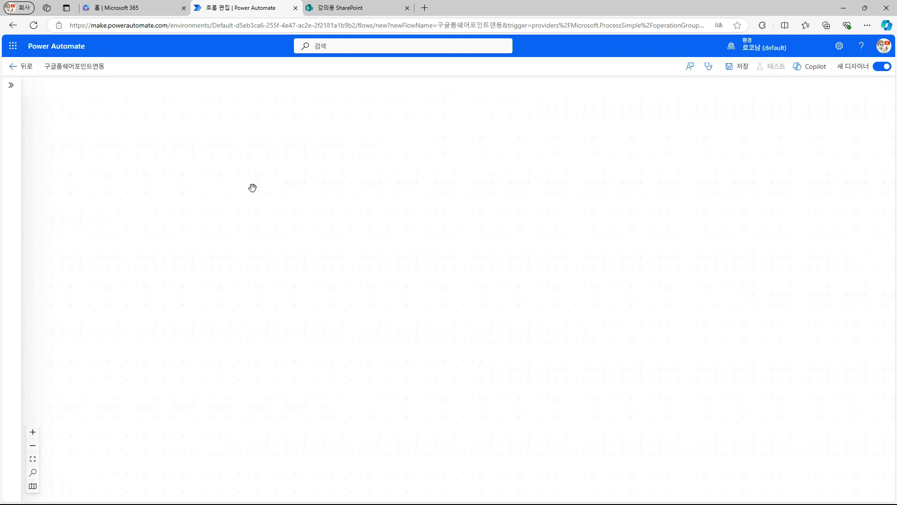
- Add the Google Sheets action 행들 가져오기 below the manual trigger
left_click(437, 216)
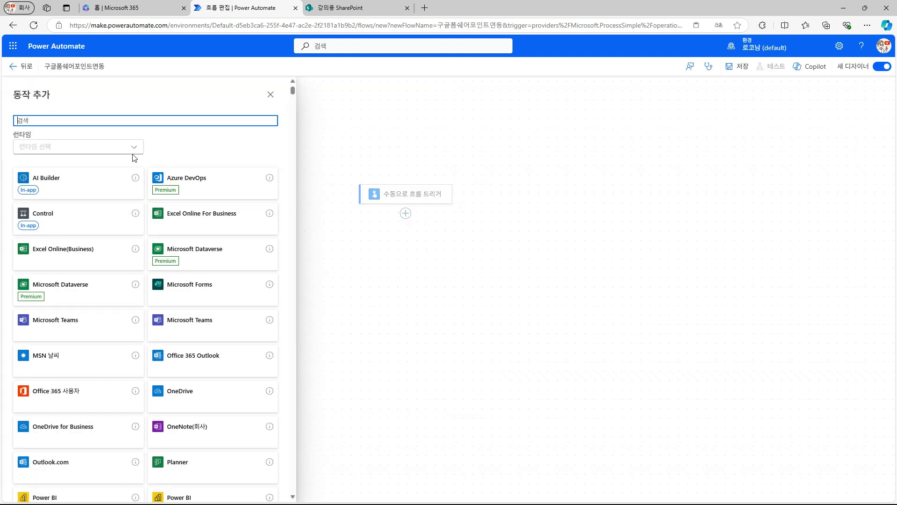
type("google")
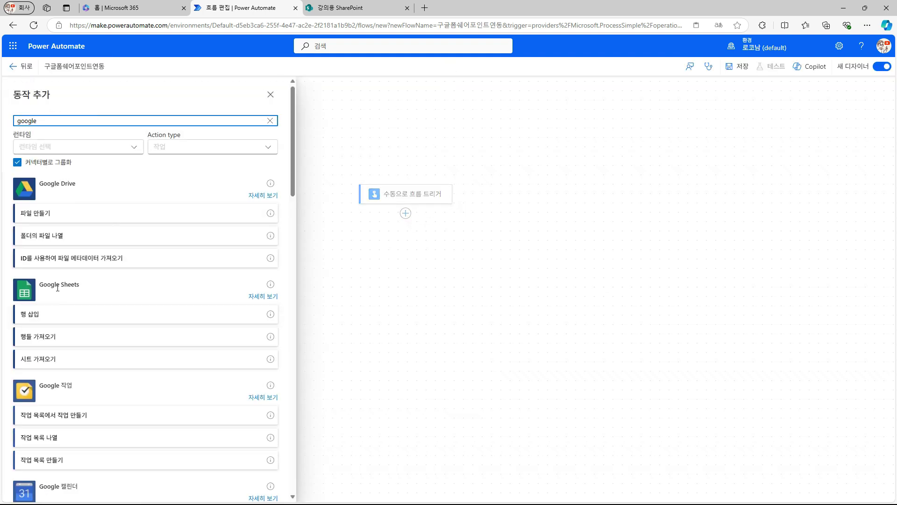
left_click(262, 296)
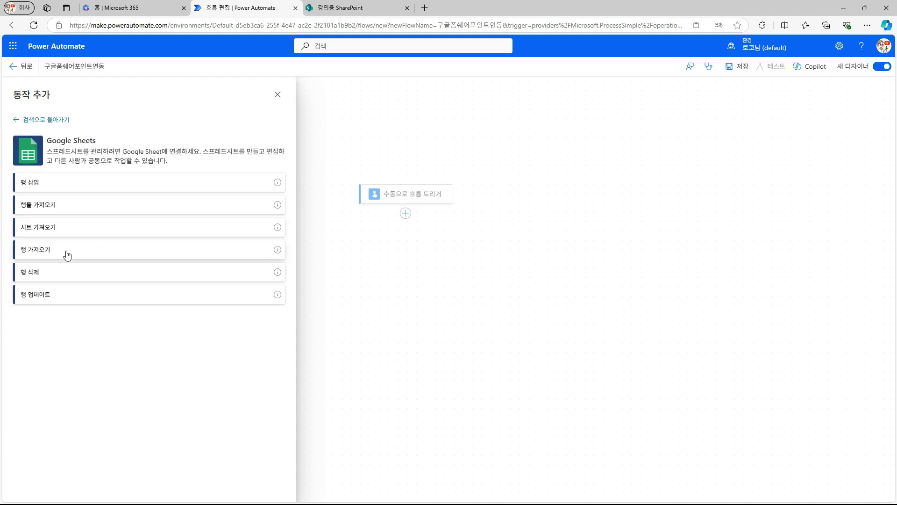
left_click(45, 206)
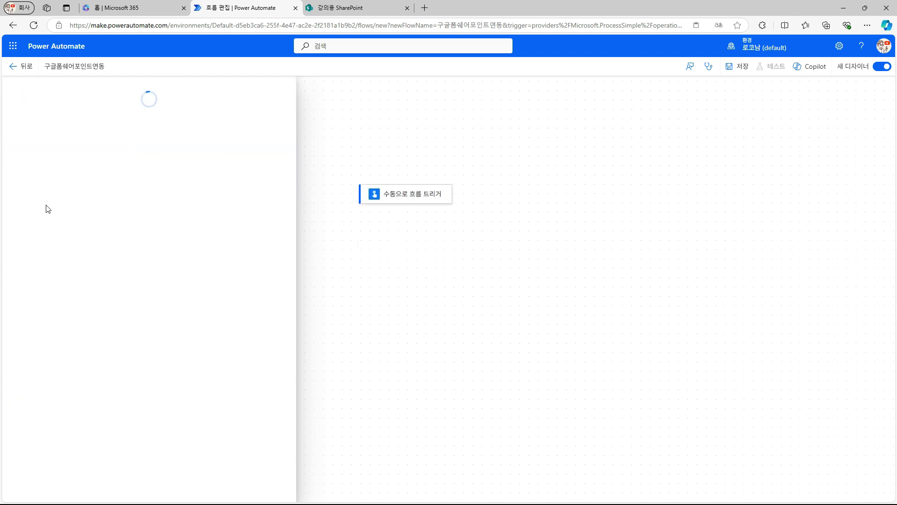
- Set the 행들 가져오기 action's file to 구글설문 to 쉐어포인트(응답) from GoogleDrive
left_click(281, 158)
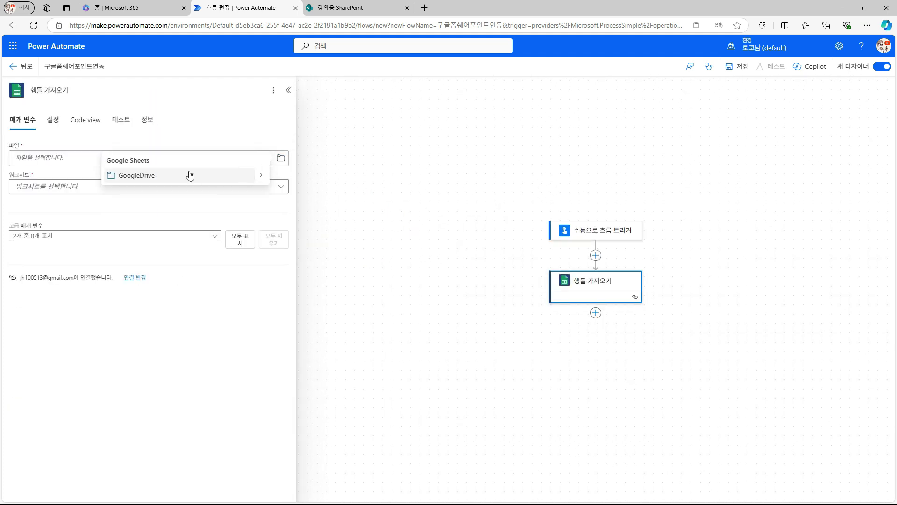
left_click(257, 176)
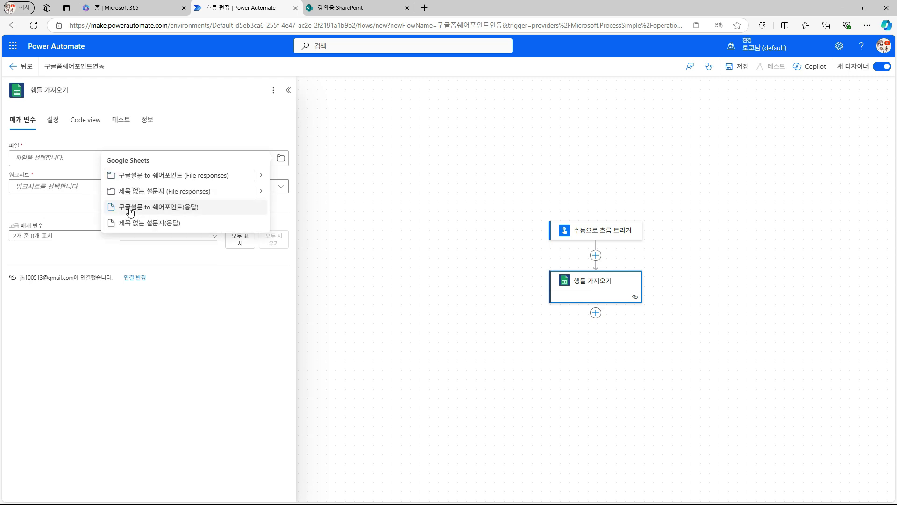
left_click(147, 209)
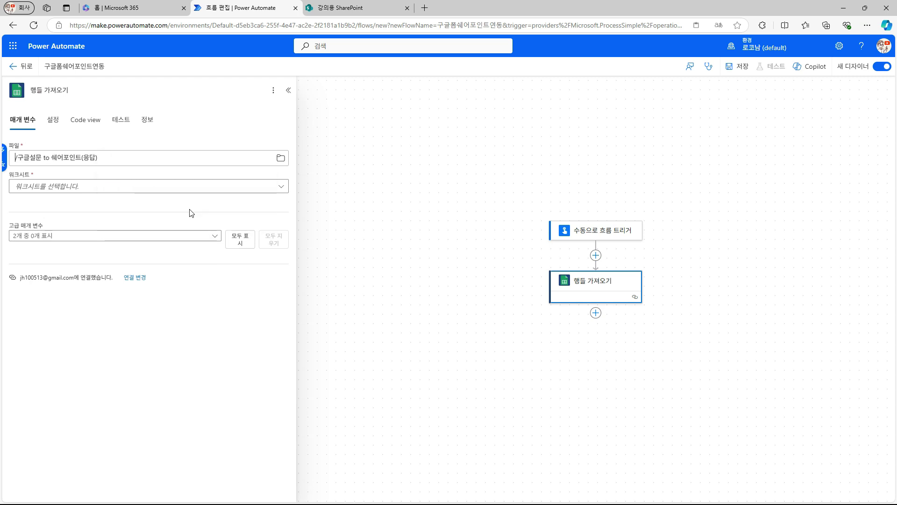
- Set the 행들 가져오기 action's worksheet to 설문지 응답 시트1
left_click(159, 186)
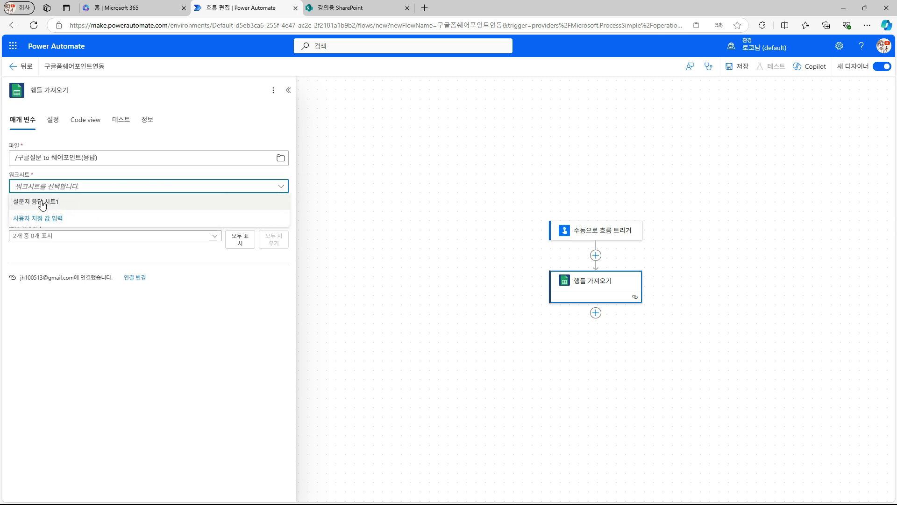
left_click(45, 209)
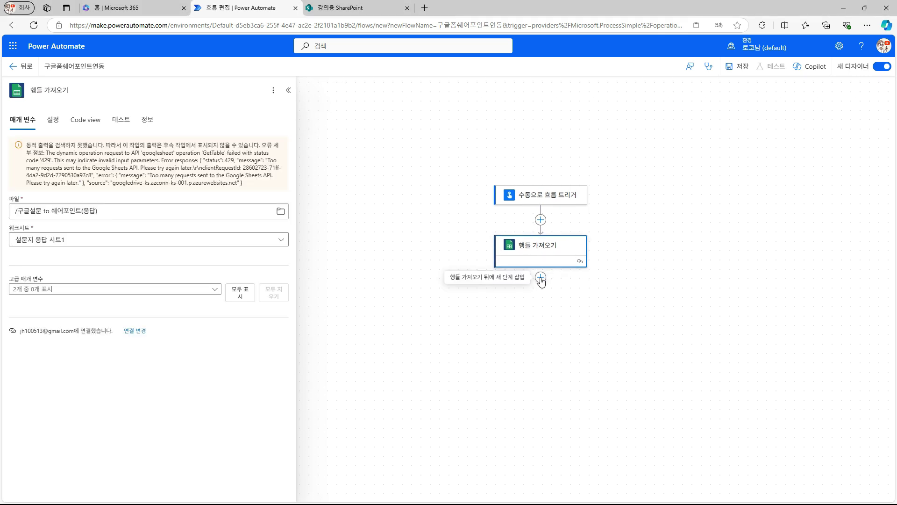
- Add the Google Drive action ID를 사용하여 파일 메타데이터 가져오기 after 행들 가져오기
left_click(541, 279)
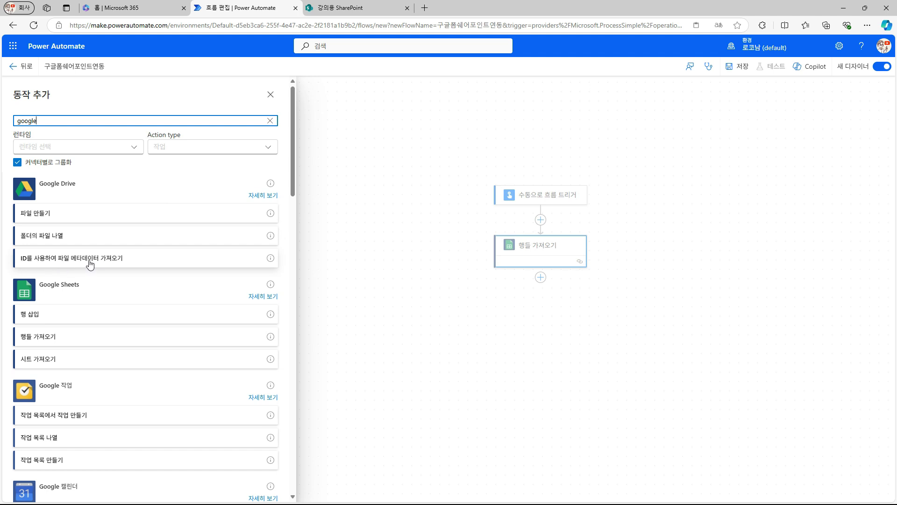
left_click(108, 261)
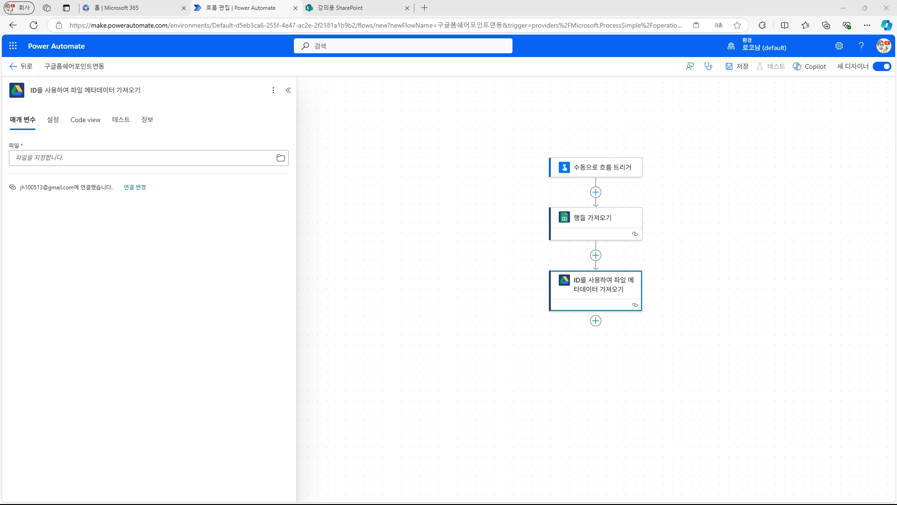
- Switch to the Google Sheets responses and inspect the uploaded file's Drive link in the first response row
key("alt+Tab")
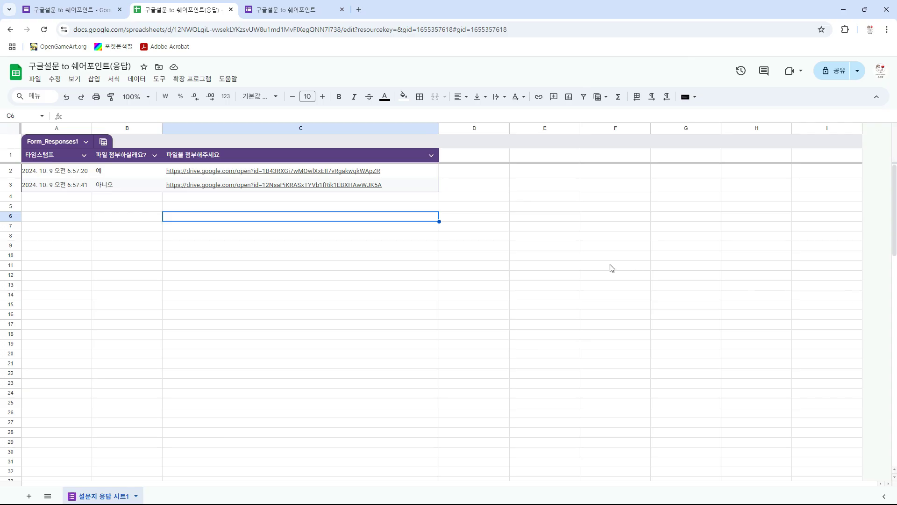
left_click(329, 237)
left_click(387, 174)
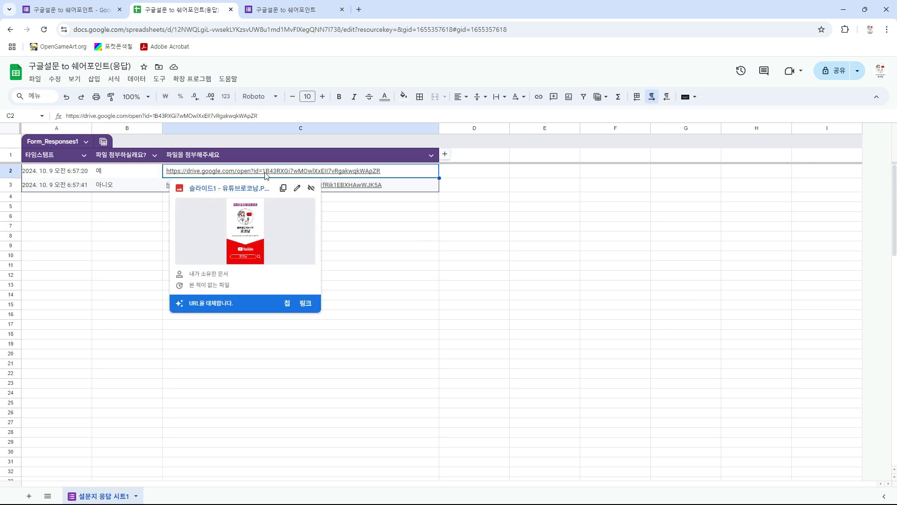
left_click(435, 206)
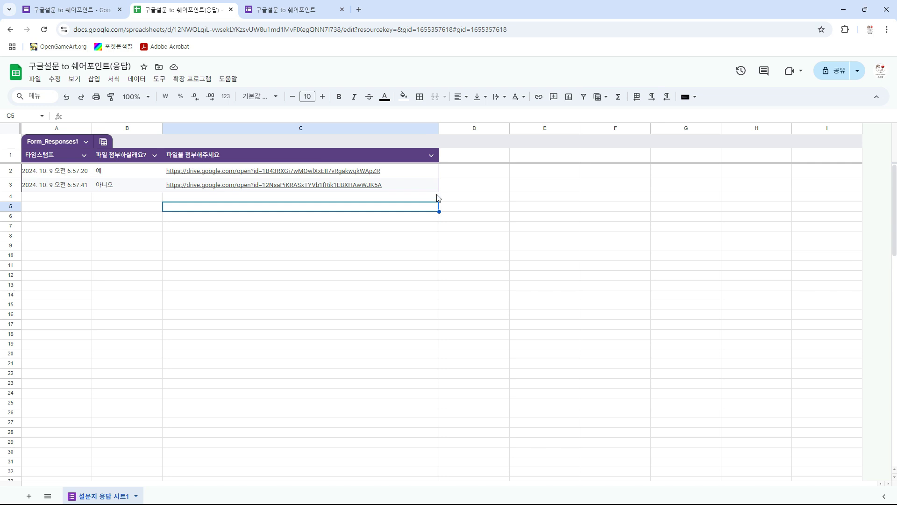
- Enter the formula =right(C2,FInd("=",C2)) in cell D2 to extract the file ID from the link
left_click(477, 176)
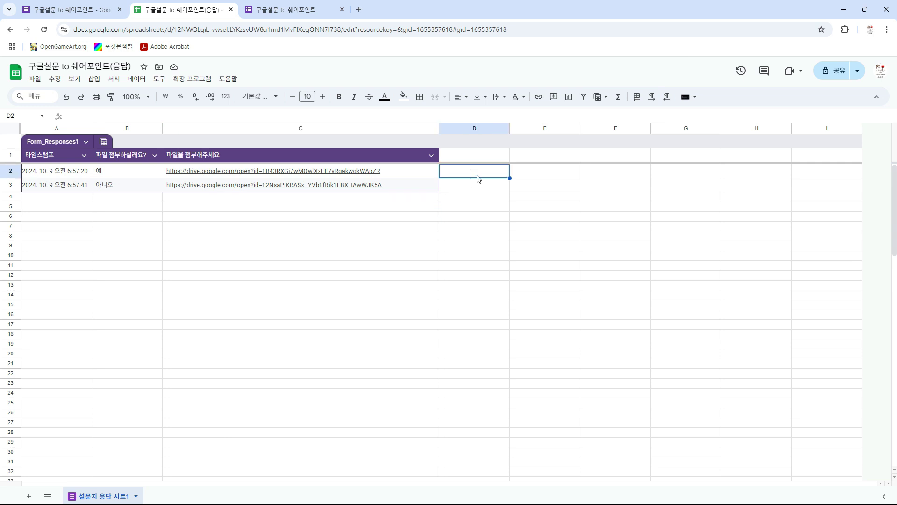
type("=ㄱ")
key("BackSpace")
type("right(")
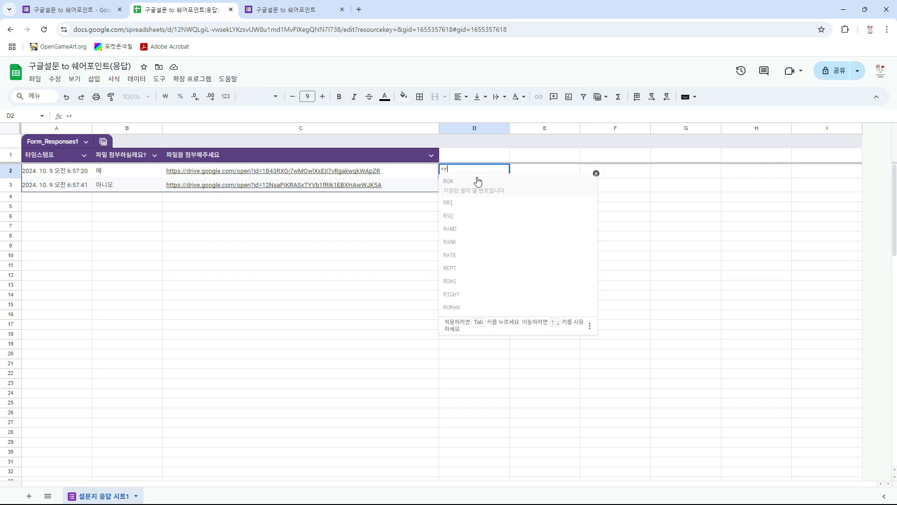
left_click(389, 172)
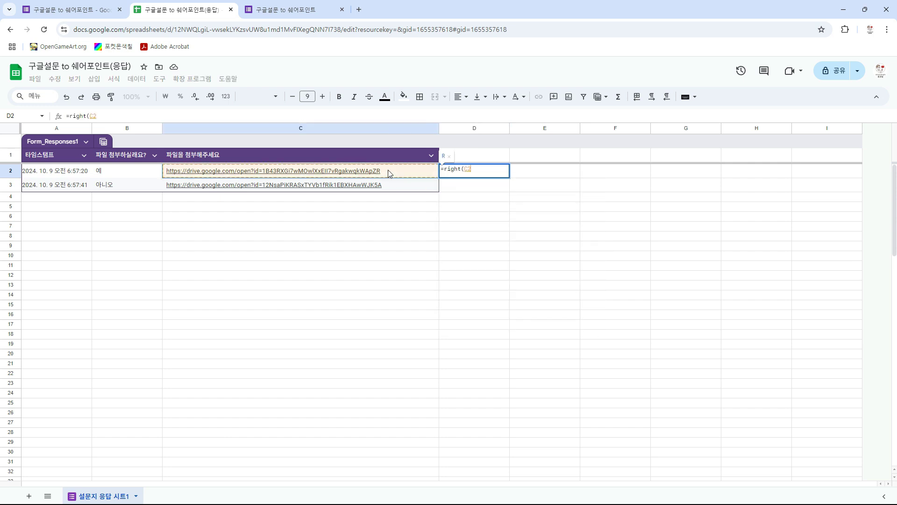
type(",FInd(")
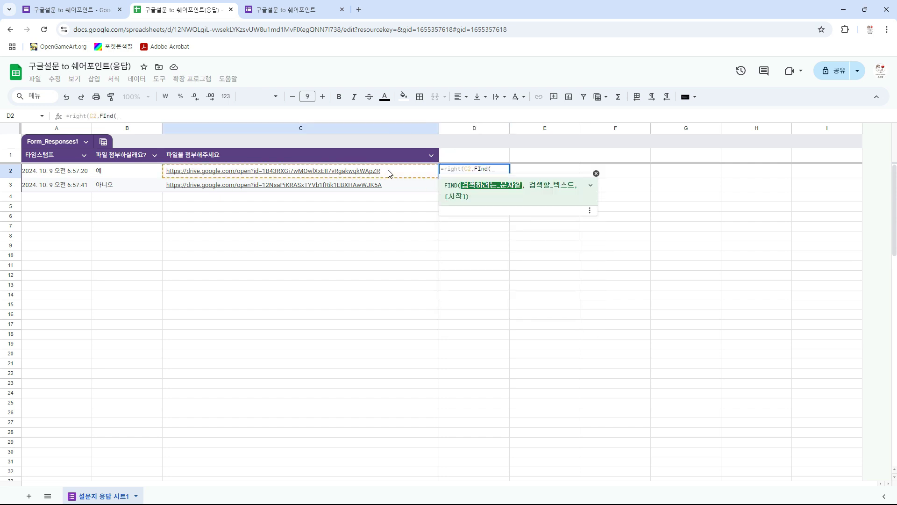
left_click(390, 174)
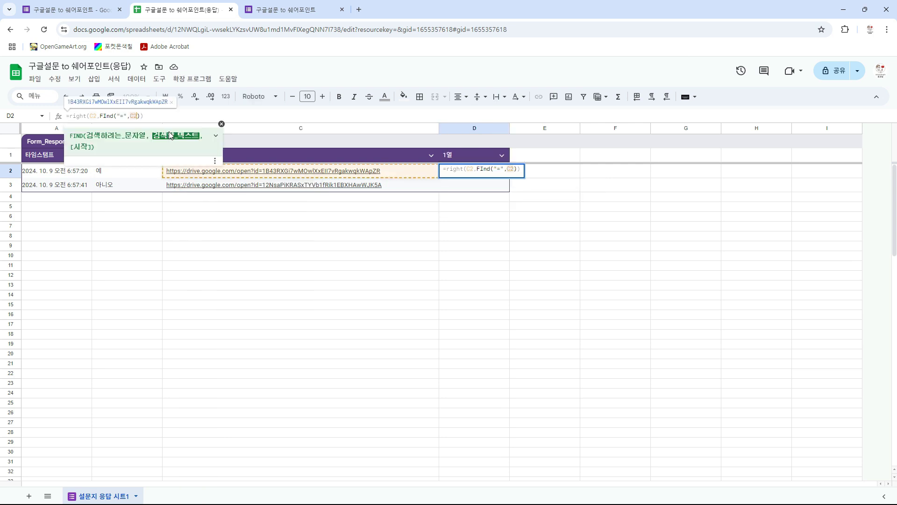
key("Return")
key("Return")
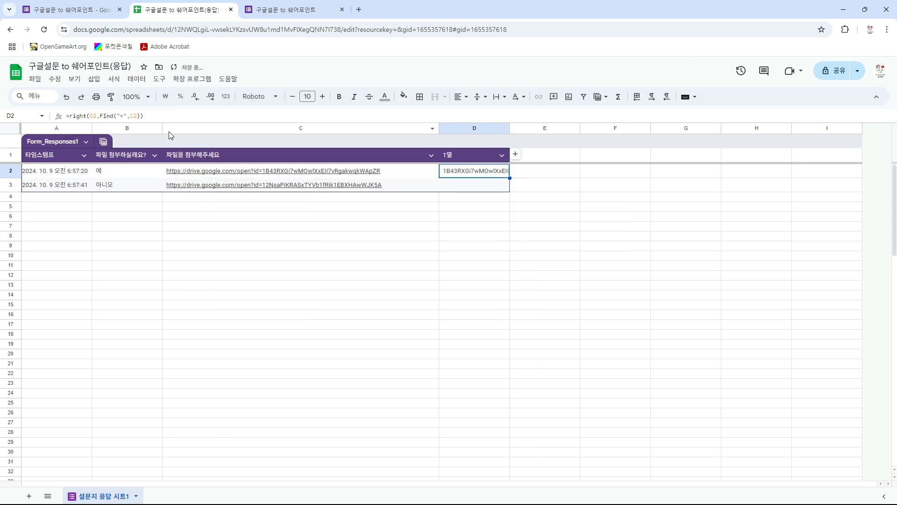
- Copy the file ID formula from cell D2 to D3
left_click(477, 174)
key("ctrl+c")
left_click(478, 180)
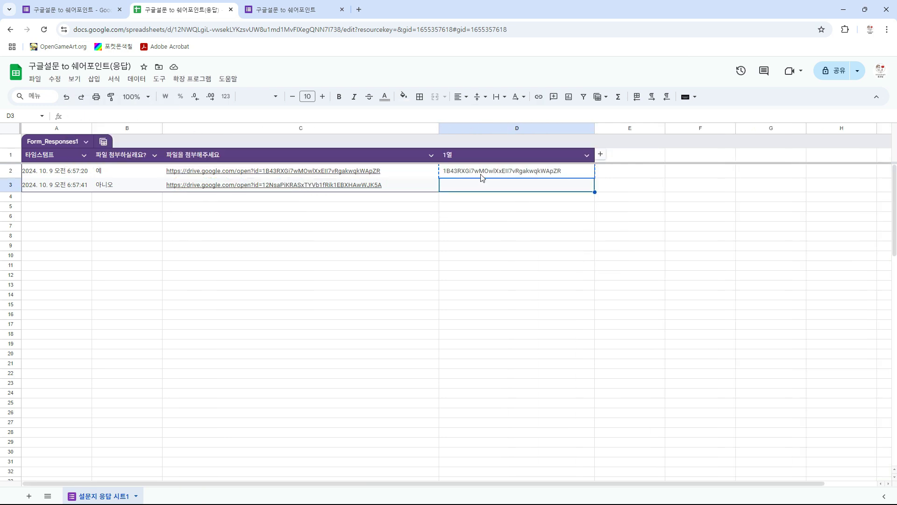
left_click(481, 176)
left_click(505, 185)
key("ctrl+v")
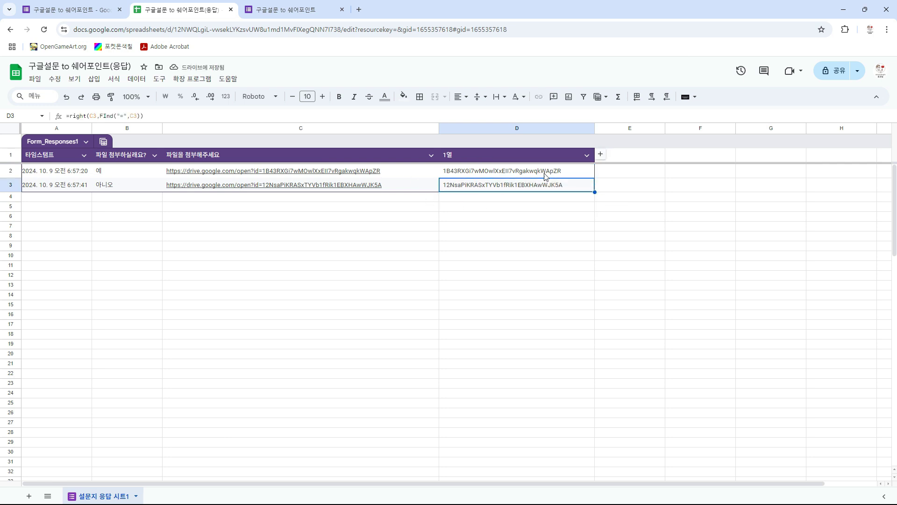
- Delete column D containing the extracted file IDs
left_click(569, 226)
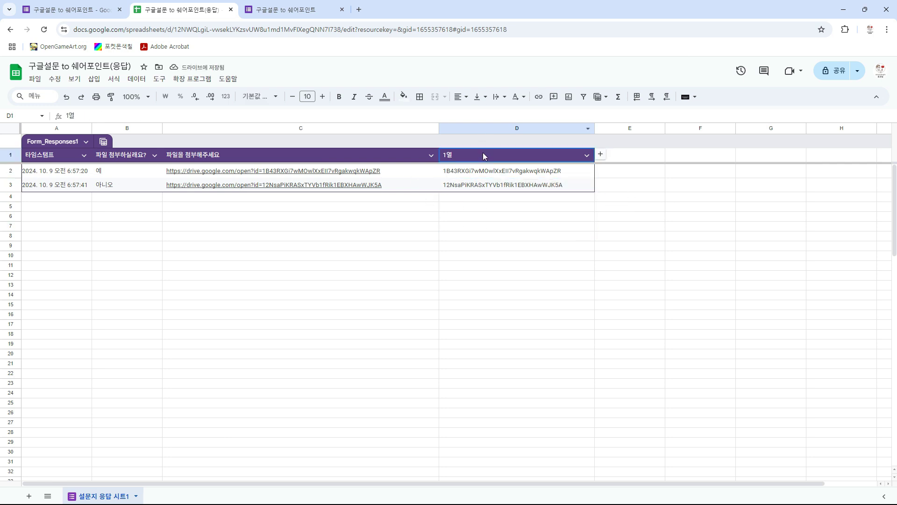
right_click(485, 130)
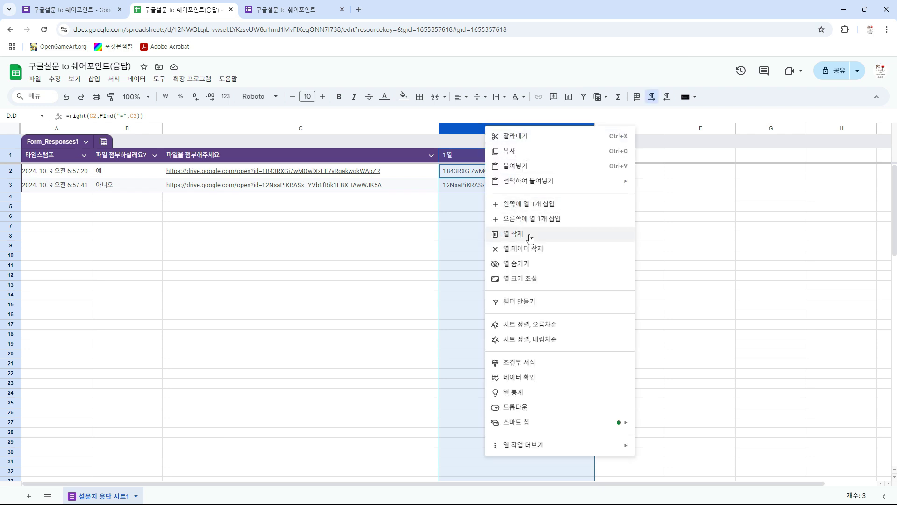
left_click(516, 233)
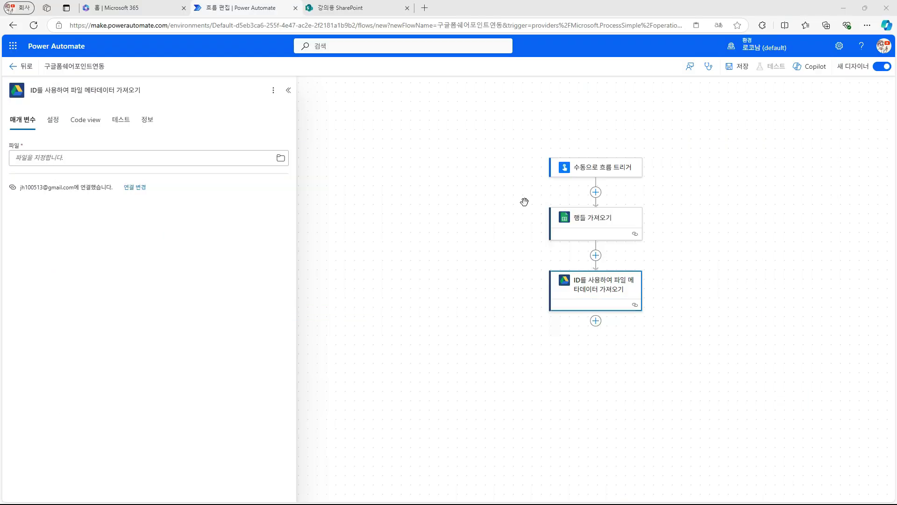
left_click(204, 154)
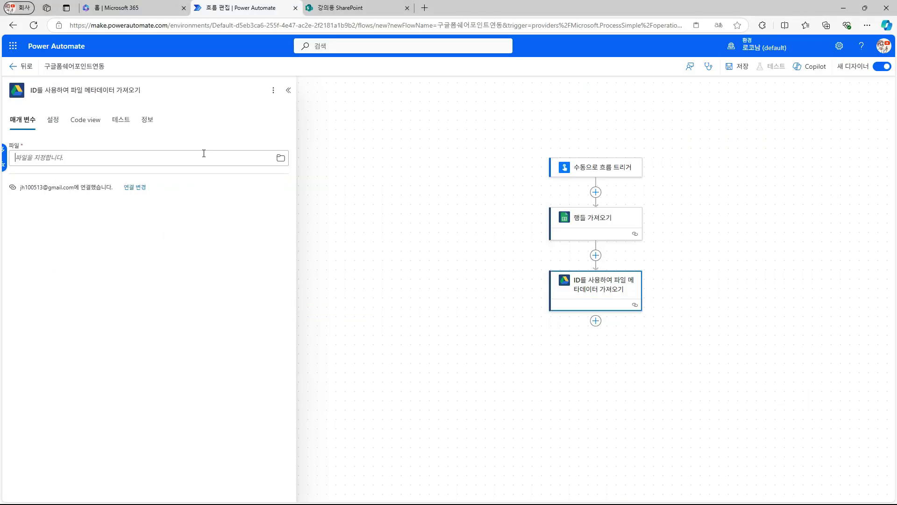
left_click(3, 164)
key("super")
key("super")
- Switch to the Google Sheets responses and examine the file ID portion of the first response's Drive link
key("alt+Tab")
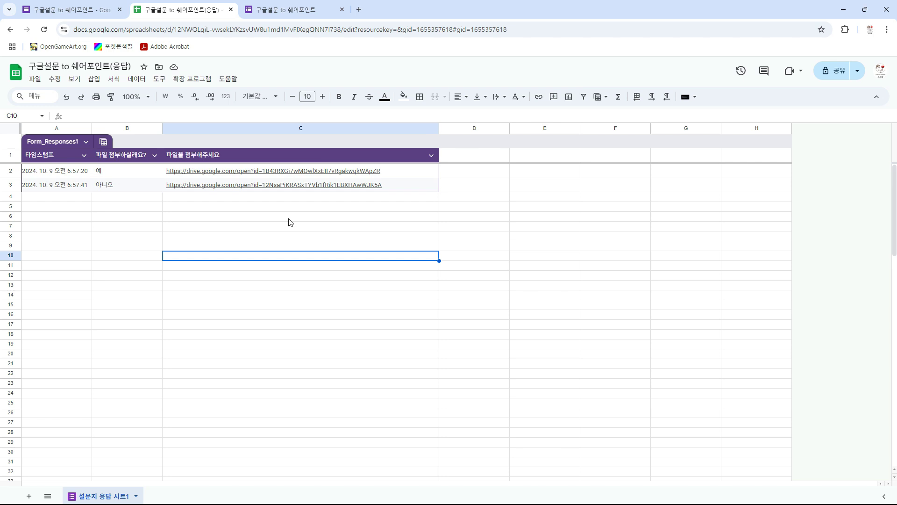
left_click(267, 228)
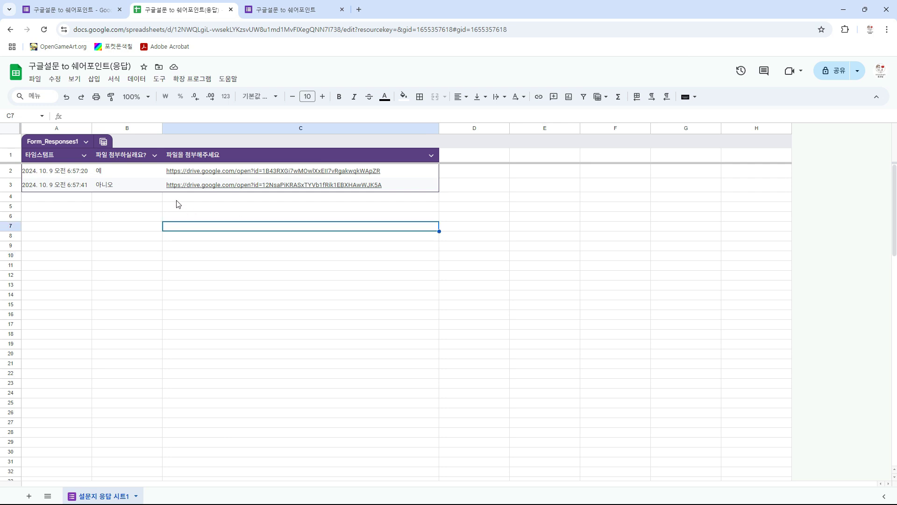
mouse_move(262, 171)
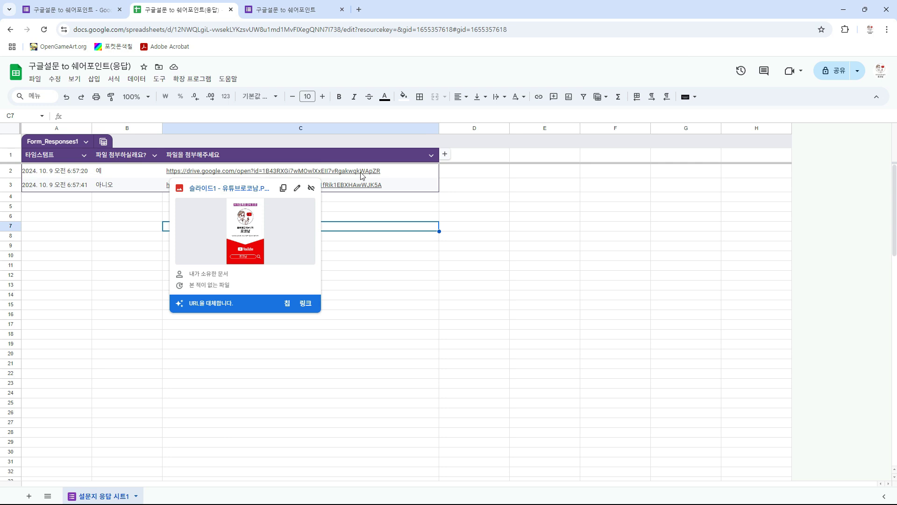
mouse_move(396, 180)
left_click(374, 236)
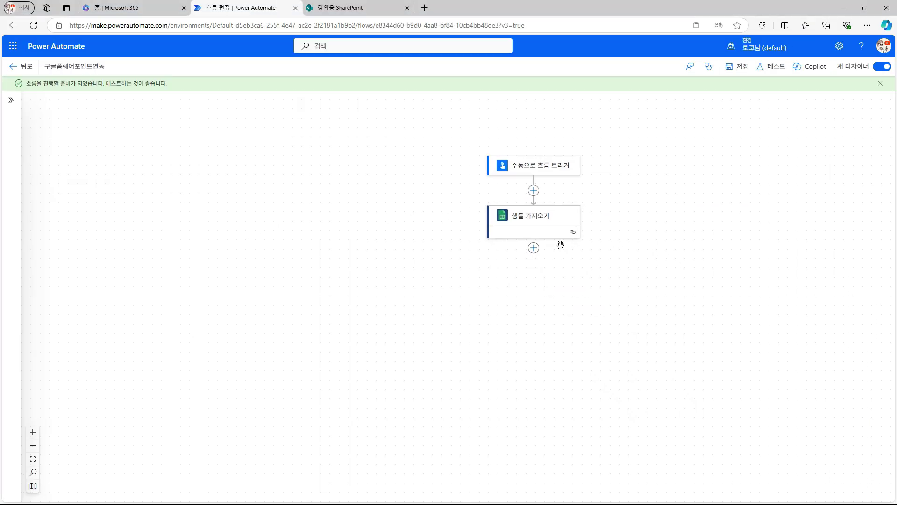
- Check the 행들 가져오기 settings, test-run the saved flow and open the run results
left_click(549, 215)
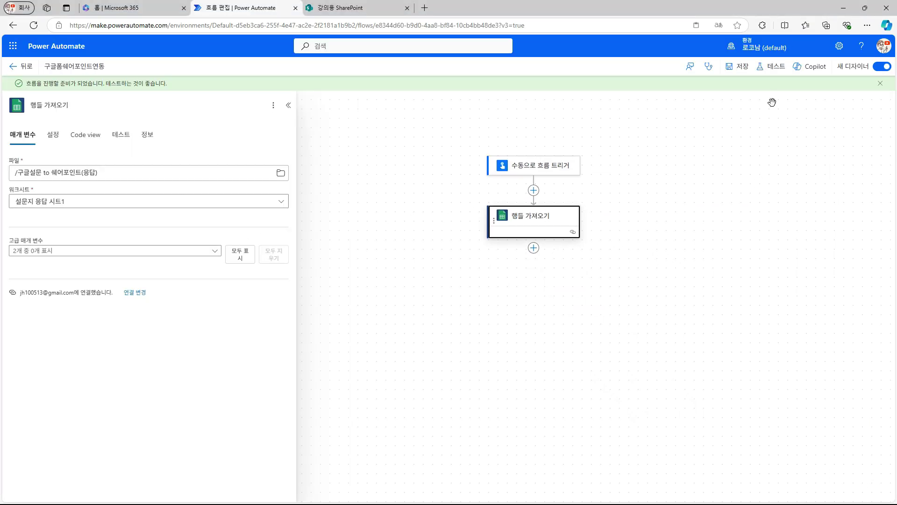
left_click(773, 71)
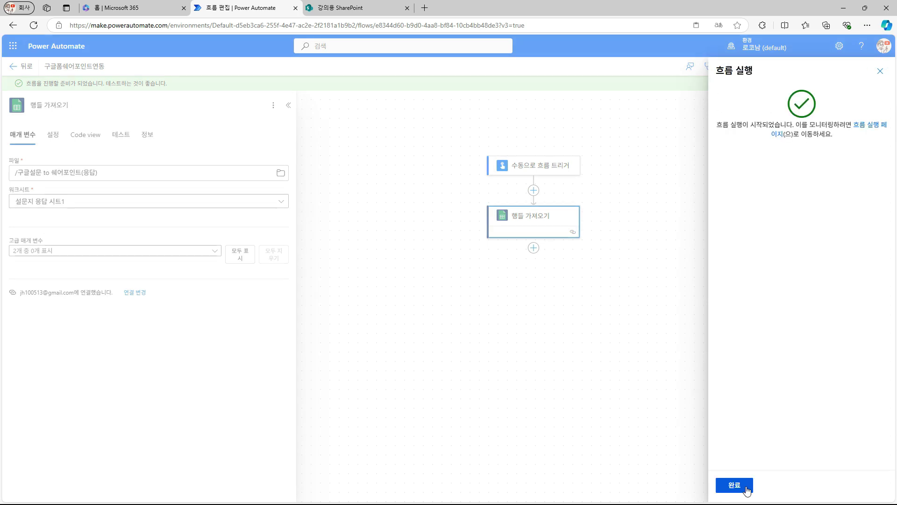
left_click(736, 482)
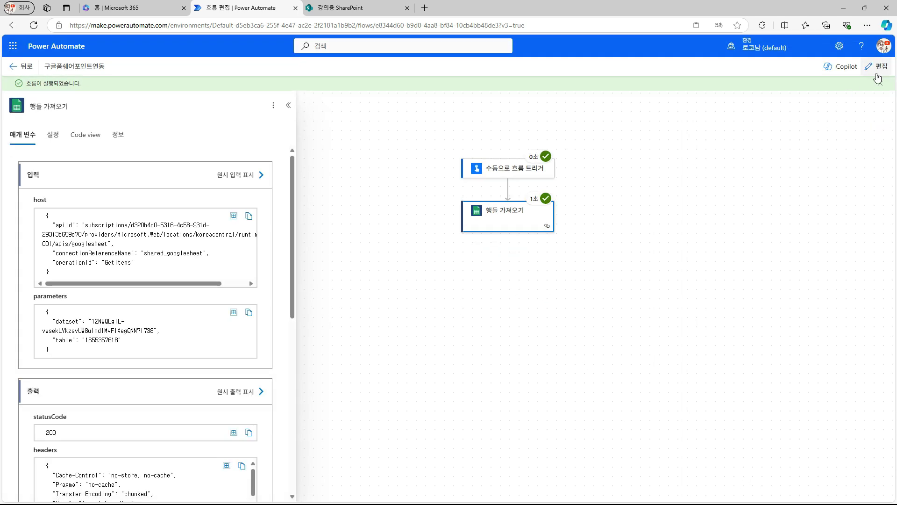
- Open the spreadsheet 구글설문 to 쉐어포인트(응답) in Google Sheets and inspect column D beside the responses
key("super")
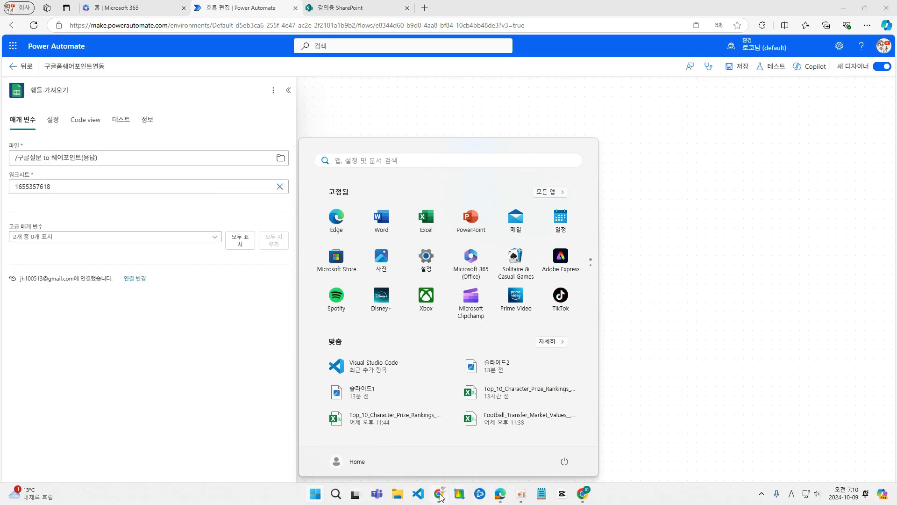
mouse_move(441, 496)
left_click(432, 455)
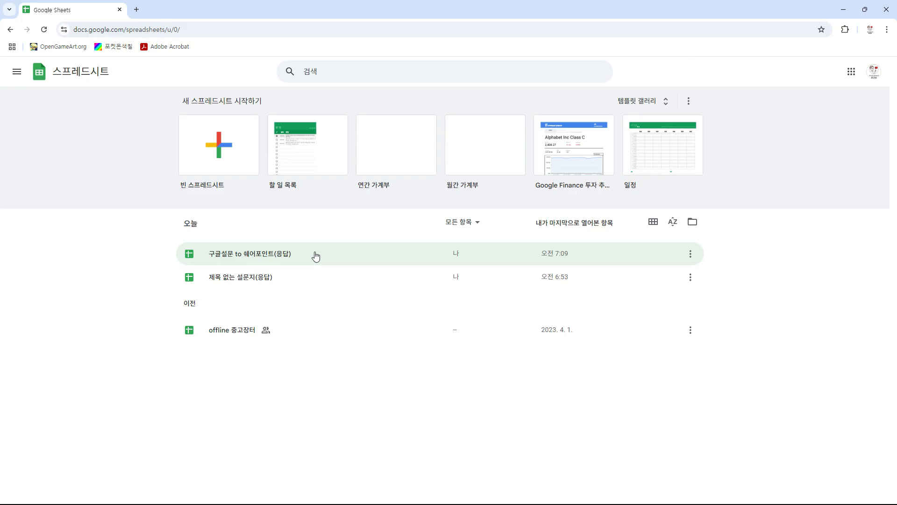
left_click(271, 260)
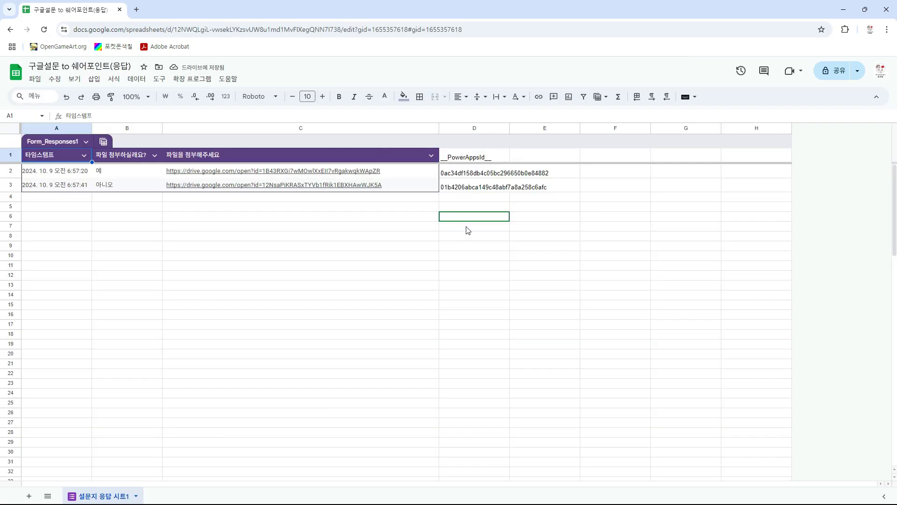
left_click(467, 197)
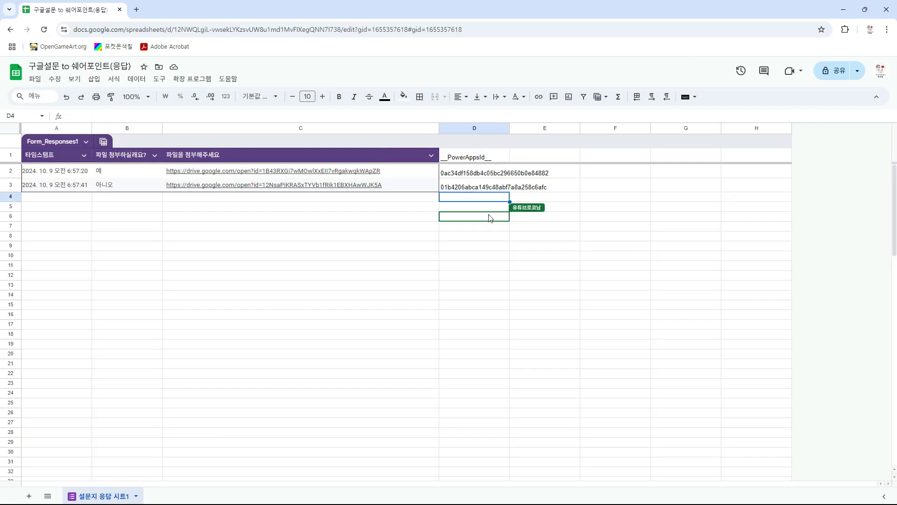
- Return to Power Automate and add the Google Drive action ID를 사용하여 파일 메타데이터 가져오기 below 행들 가져오기
key("alt+Tab")
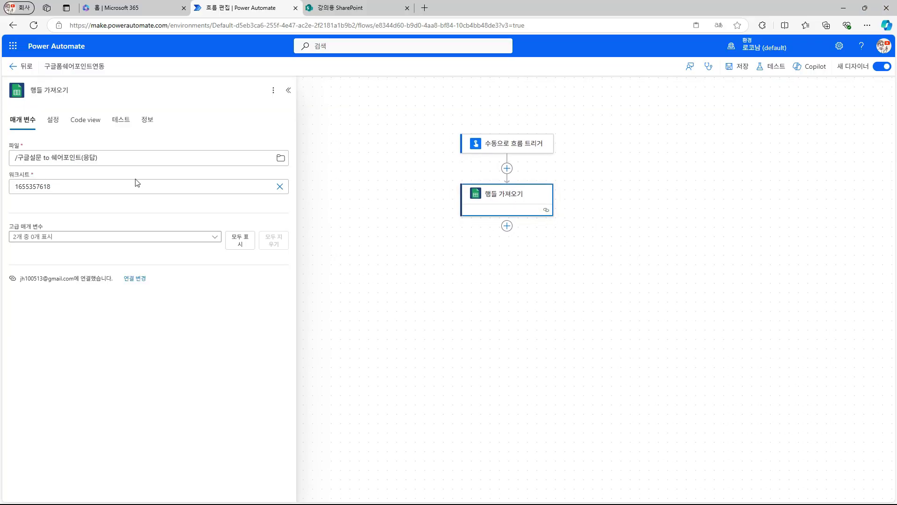
left_click(507, 226)
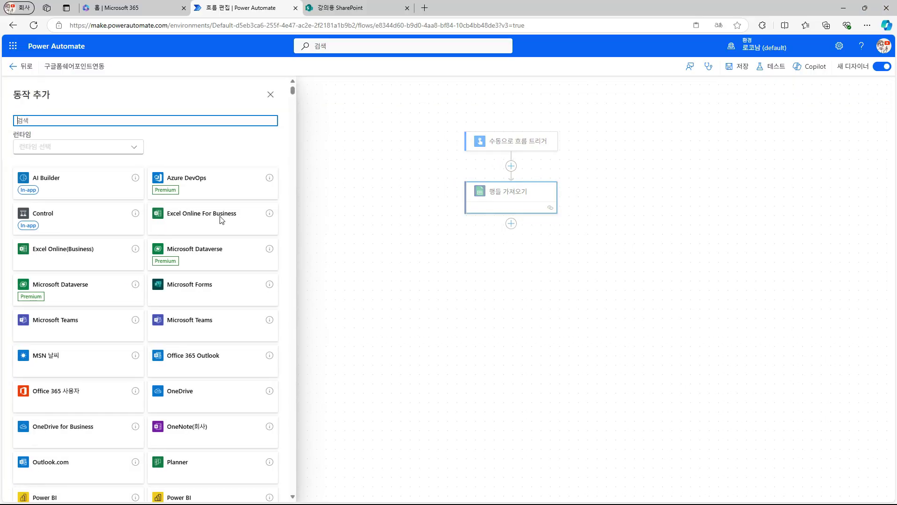
type("goo")
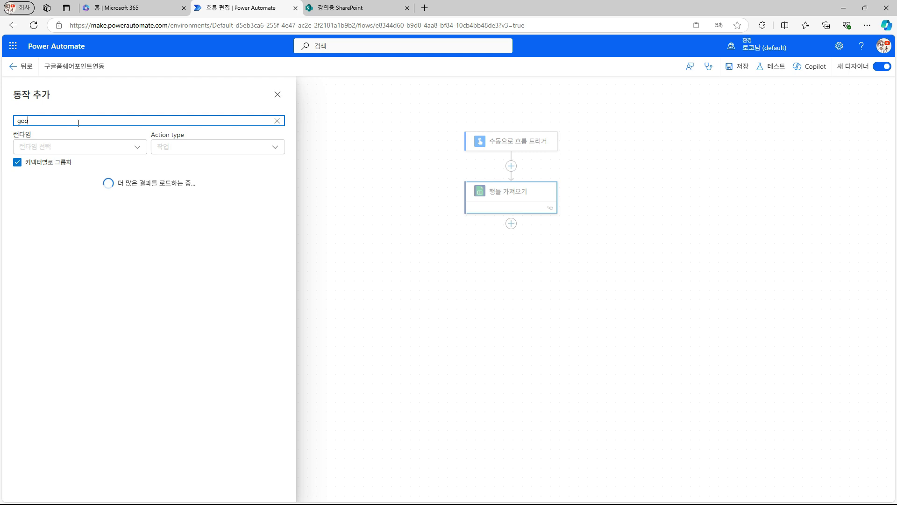
type("gle")
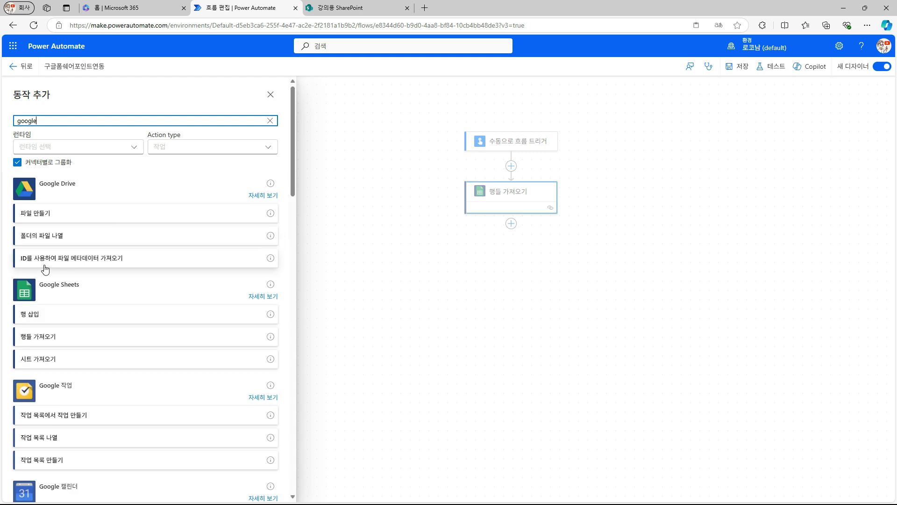
left_click(78, 261)
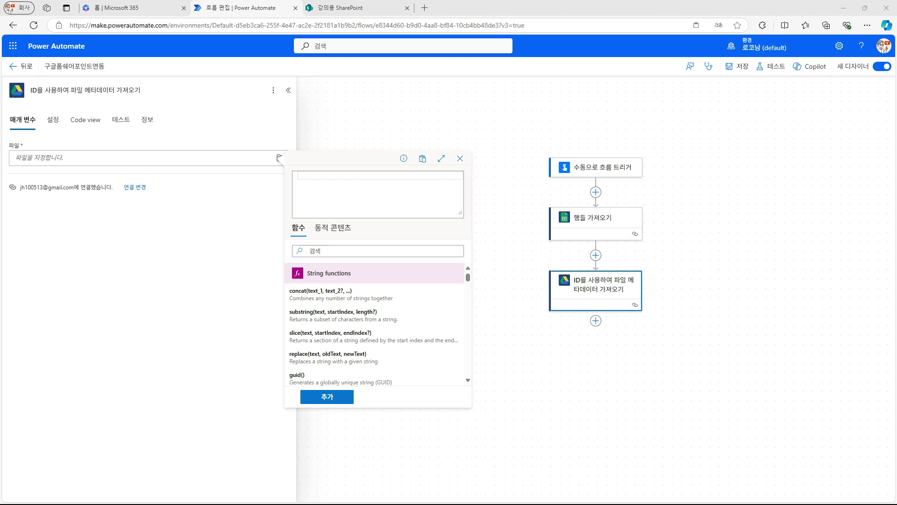
- Start a substring() expression for the metadata action's file, using 파일을 첨부해주세요 from 행들 가져오기 as its text
left_click(400, 213)
type("sub")
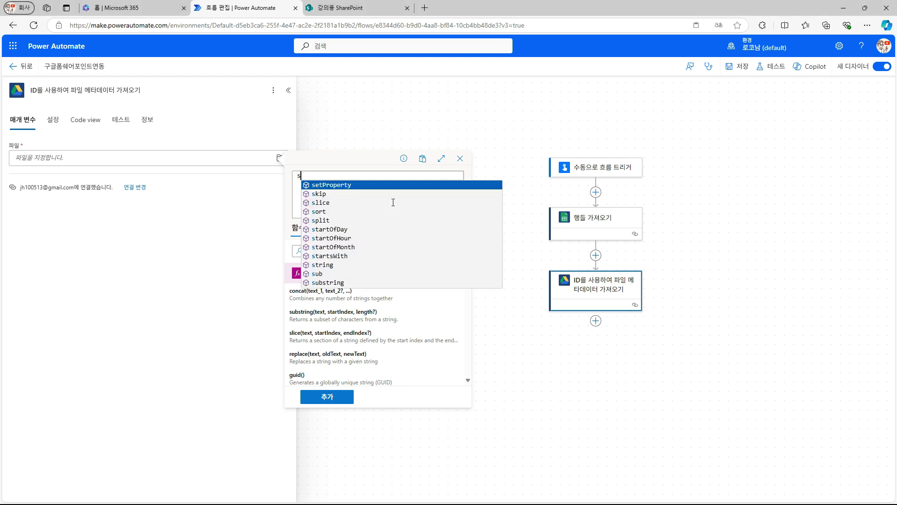
key("Down")
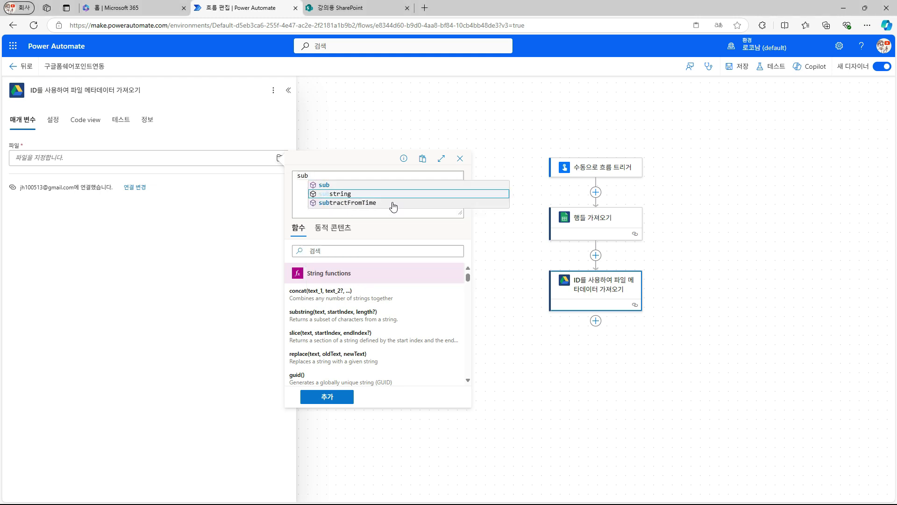
key("Return")
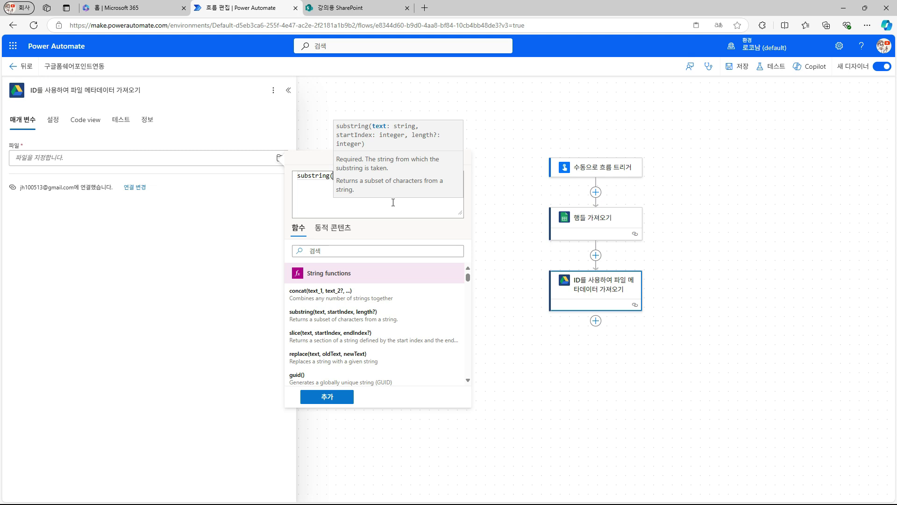
type(")")
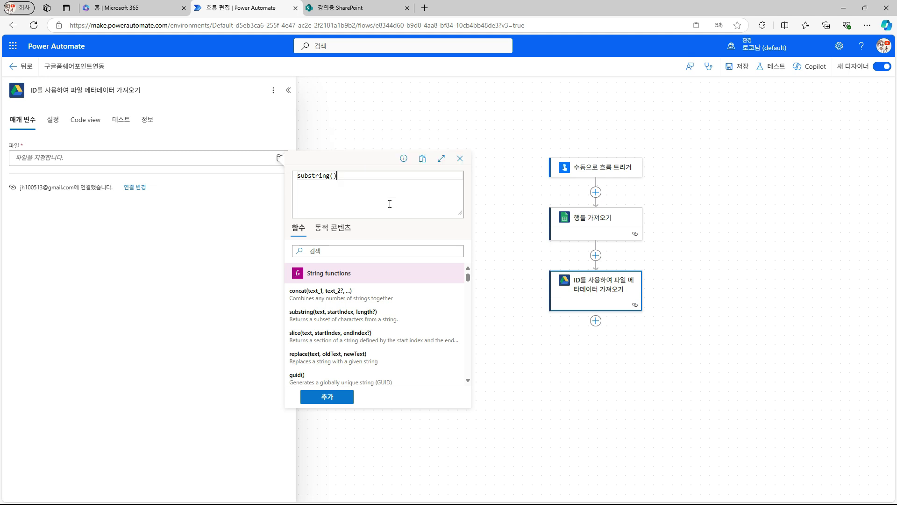
left_click(332, 227)
scroll(327, 327, "down", 2)
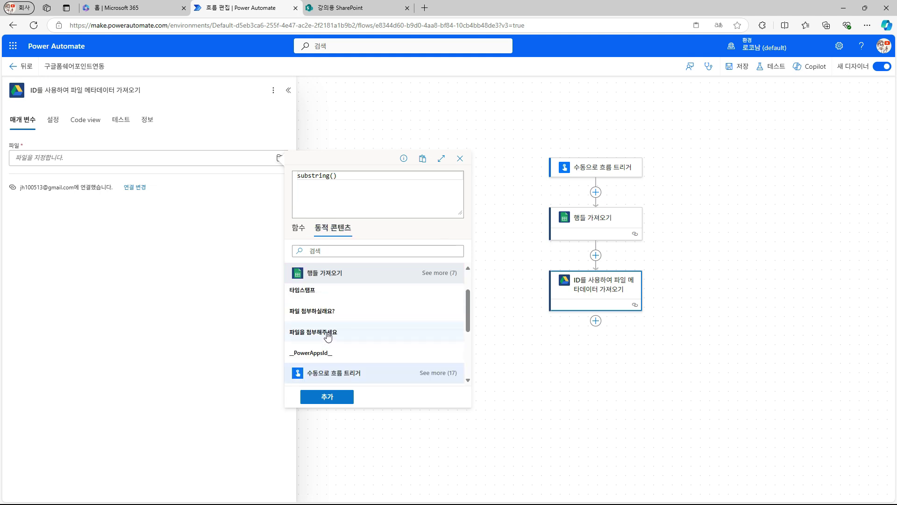
left_click(311, 334)
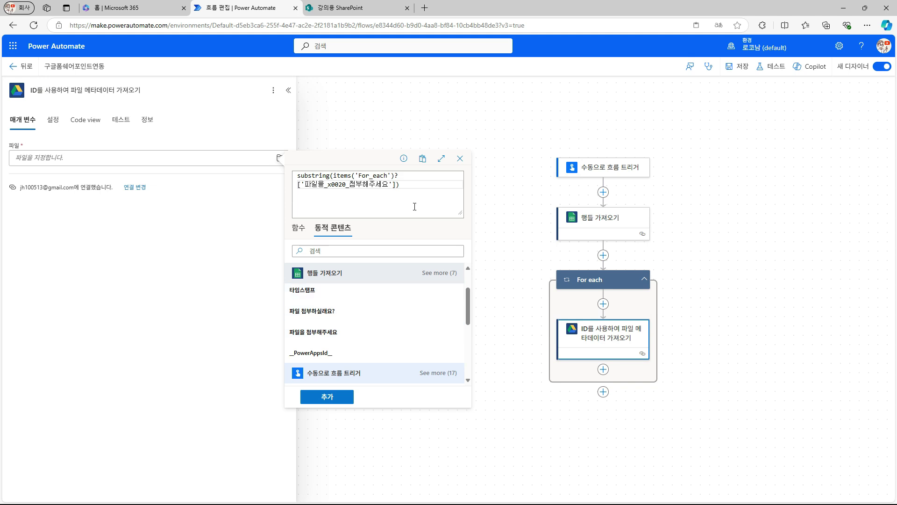
- Set the substring's start index to one past the '=' in 파일을 첨부해주세요, using add(indexOf(item()?['파일을_x0020_첨부해주세요'],'='),1)
type(",")
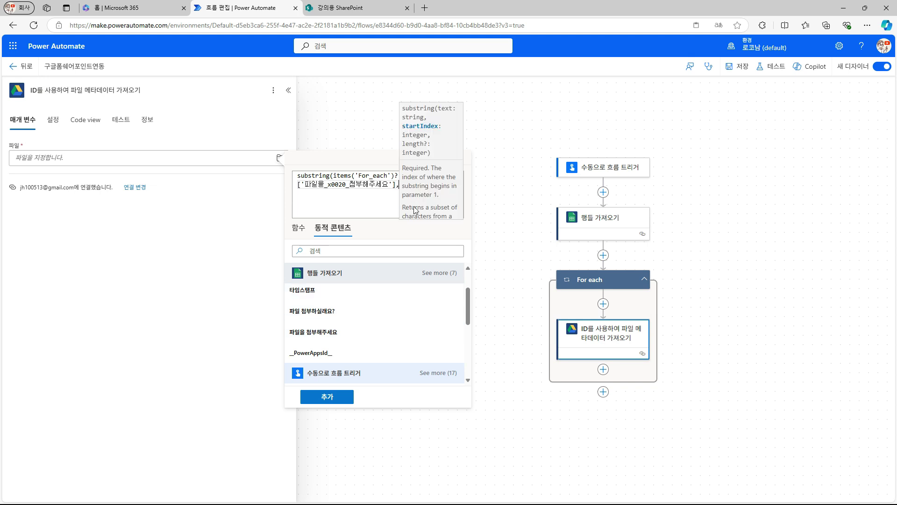
type("in")
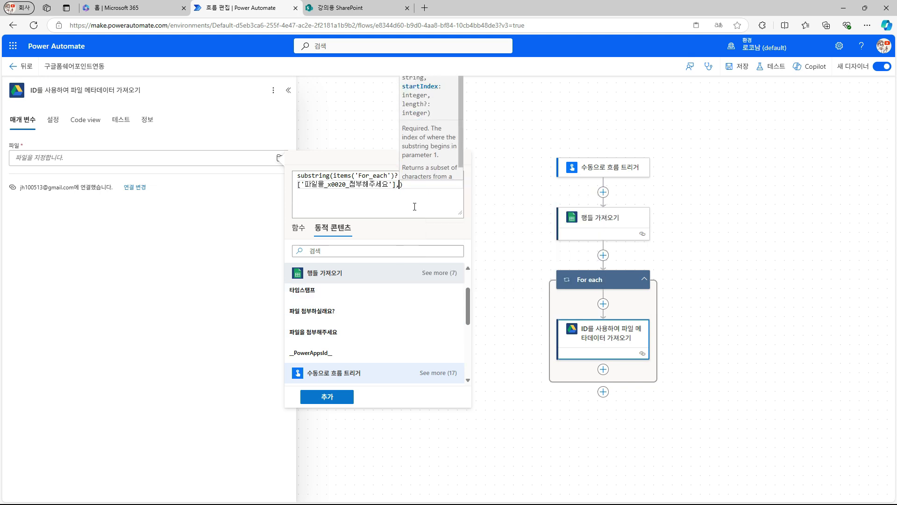
key("Return")
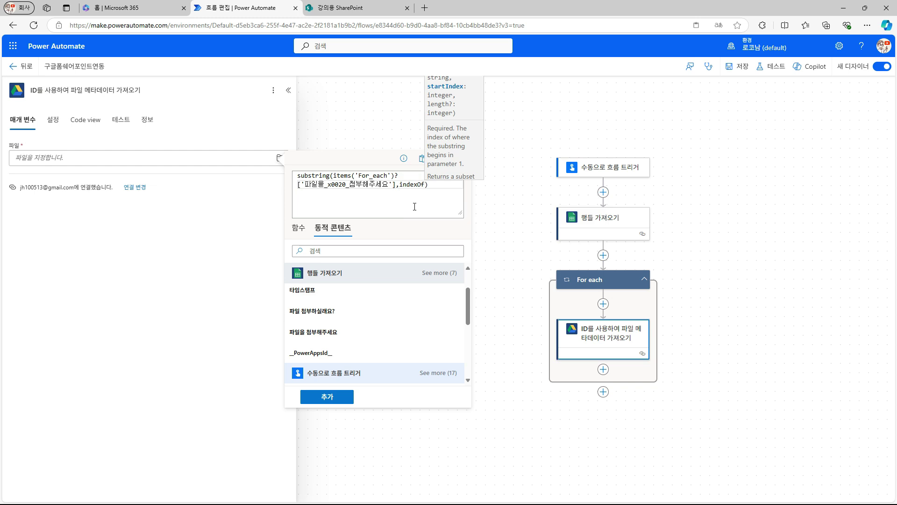
type("(")
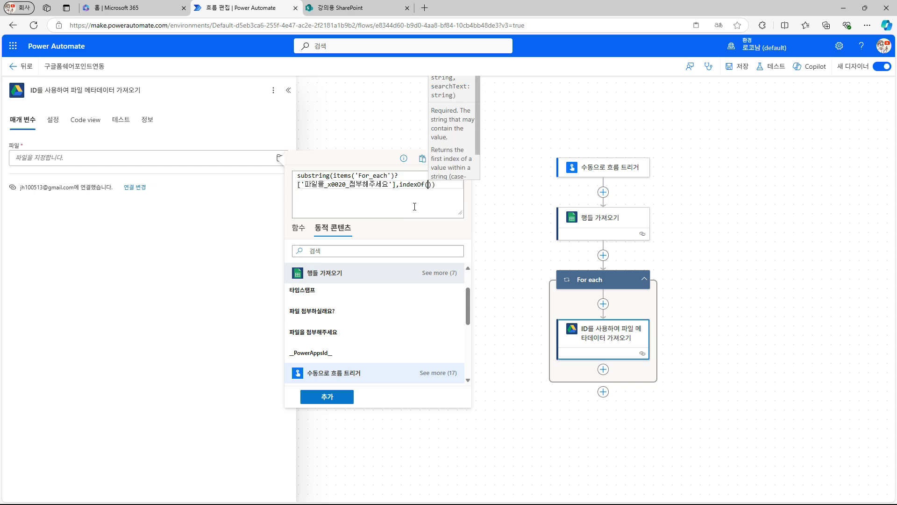
left_click(318, 332)
type(",'='")
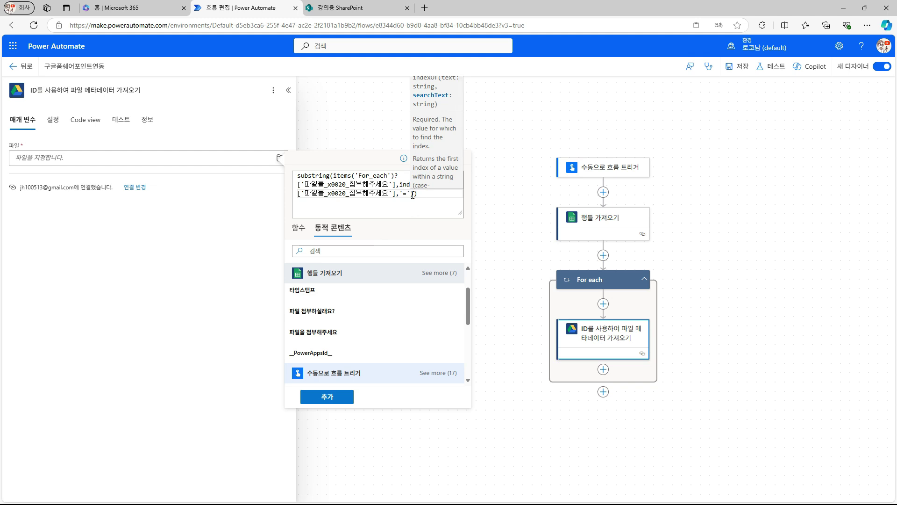
left_click(400, 185)
type("add")
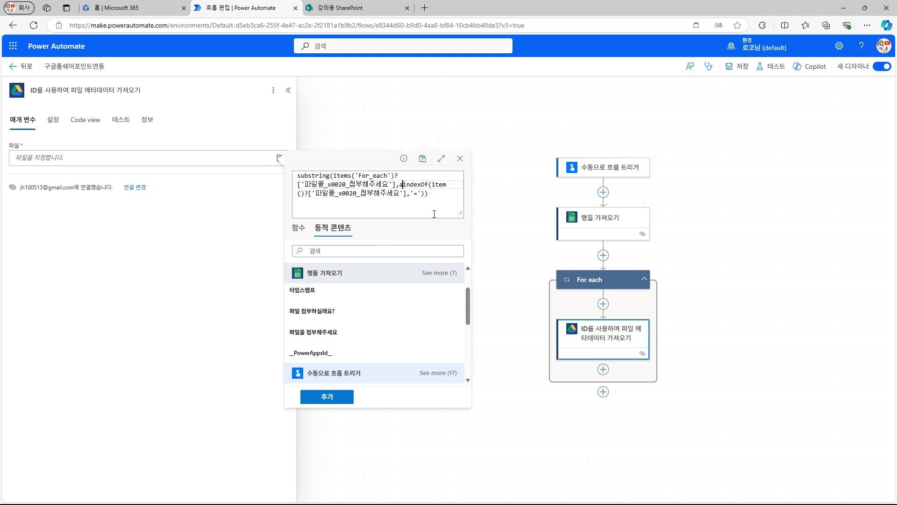
type("(")
left_click(442, 193)
type(",1)")
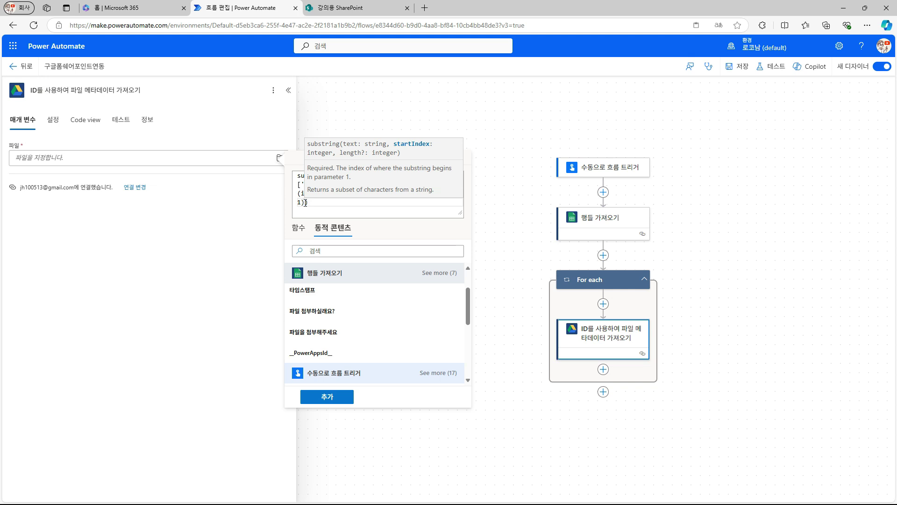
- Set the substring's length to sub() of the 파일을 첨부해주세요 length and the same add(indexOf()) start index, and insert the expression as the file
type(",sub(")
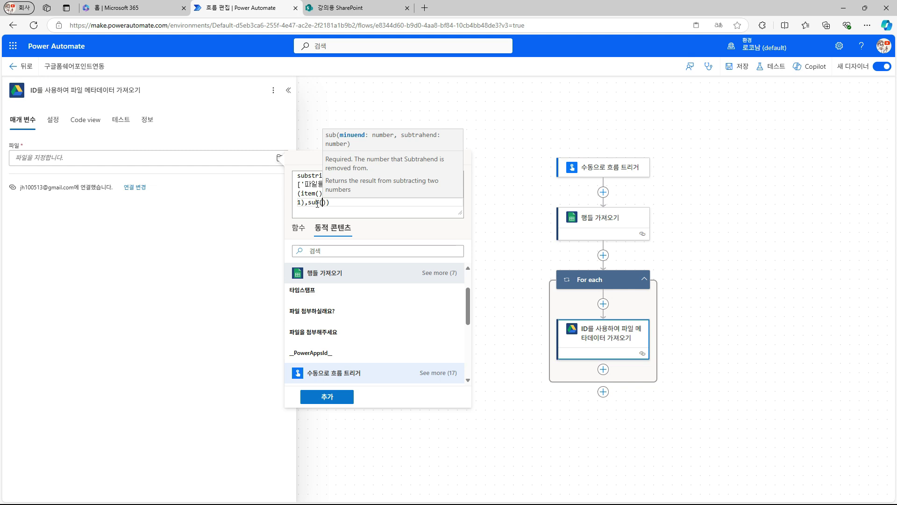
type("le")
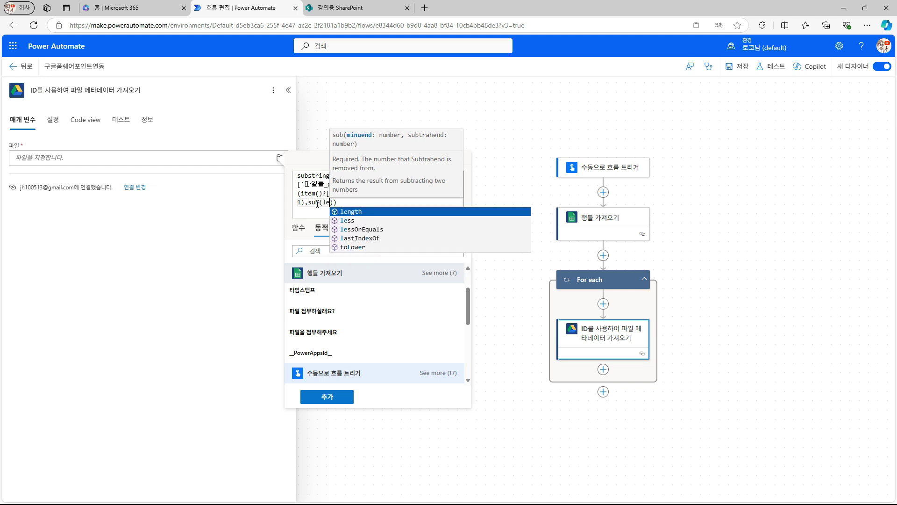
key("Tab")
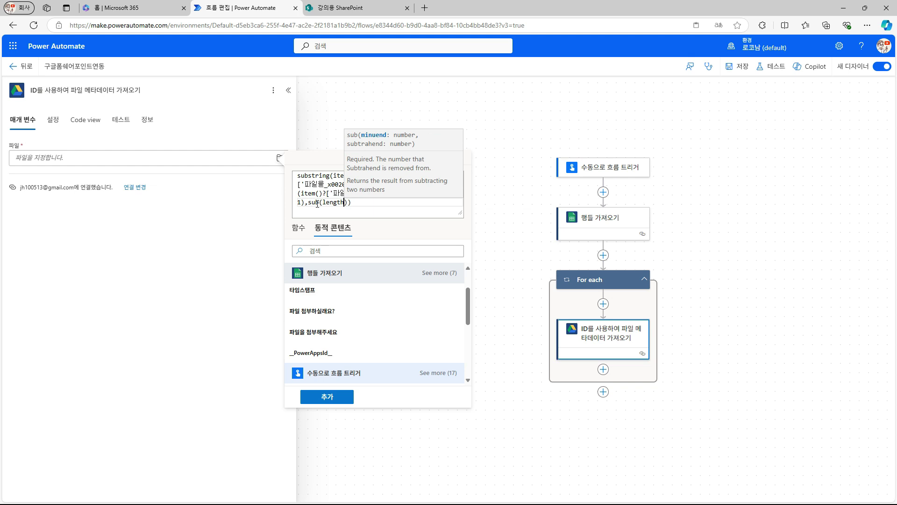
type("(")
type("item()?['파일을_x0020_첨부해주세요']")
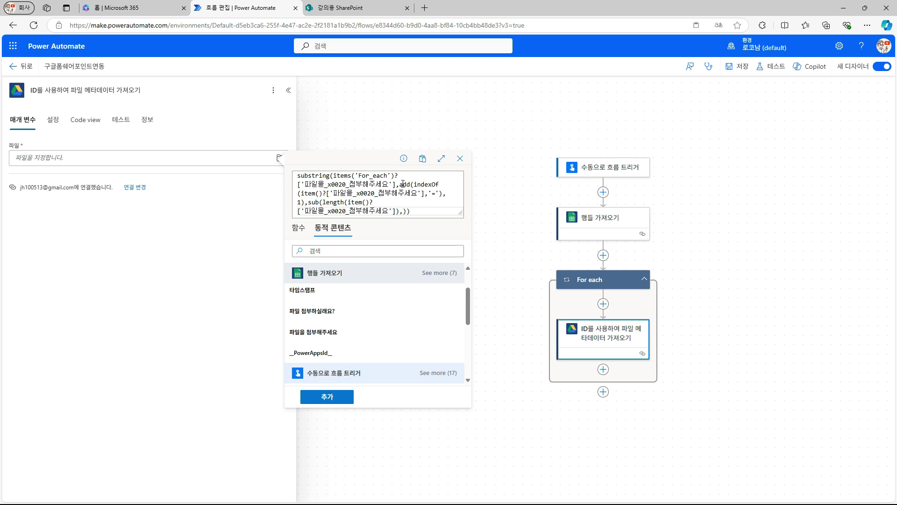
left_click_drag(401, 184, 445, 193)
key("ctrl+c")
left_click(403, 211)
key("ctrl+v")
type("1")
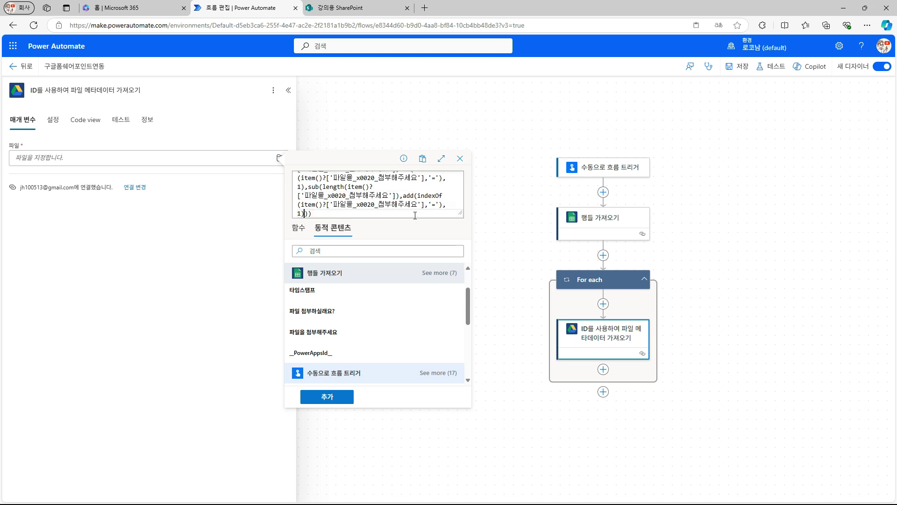
left_click(327, 398)
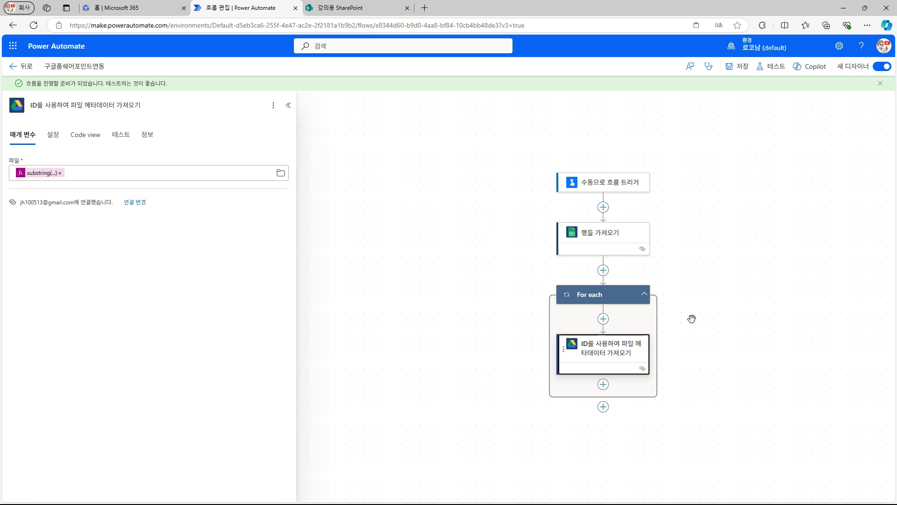
- Test-run the saved flow and examine the Id in the raw metadata output of the first For each iteration
left_click(772, 65)
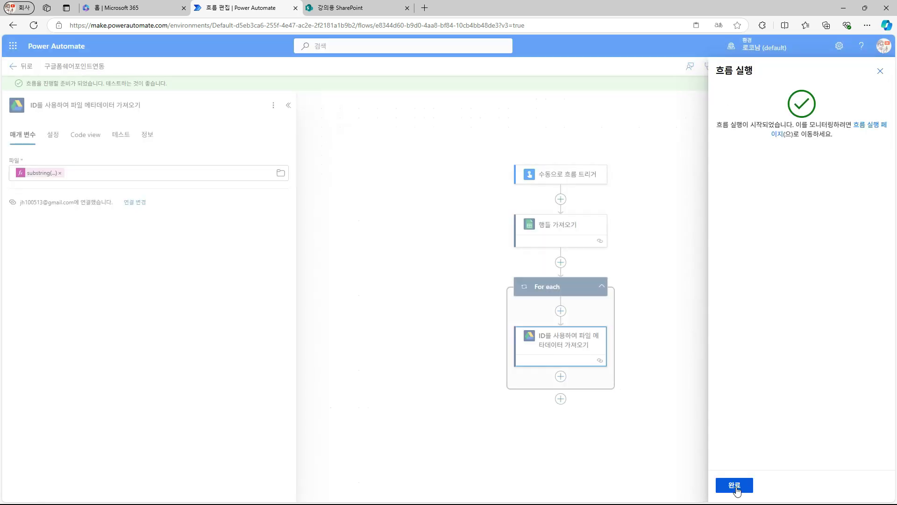
left_click(735, 486)
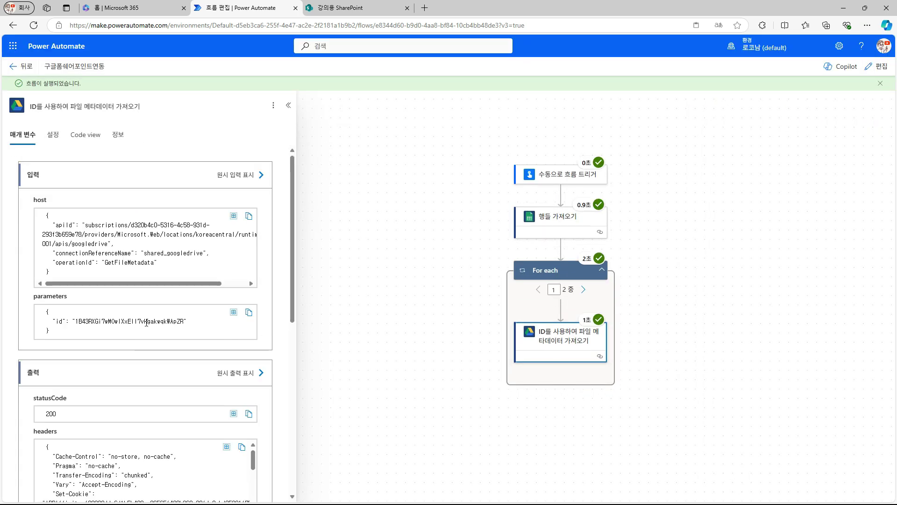
scroll(250, 280, "down", 2)
left_click(251, 278)
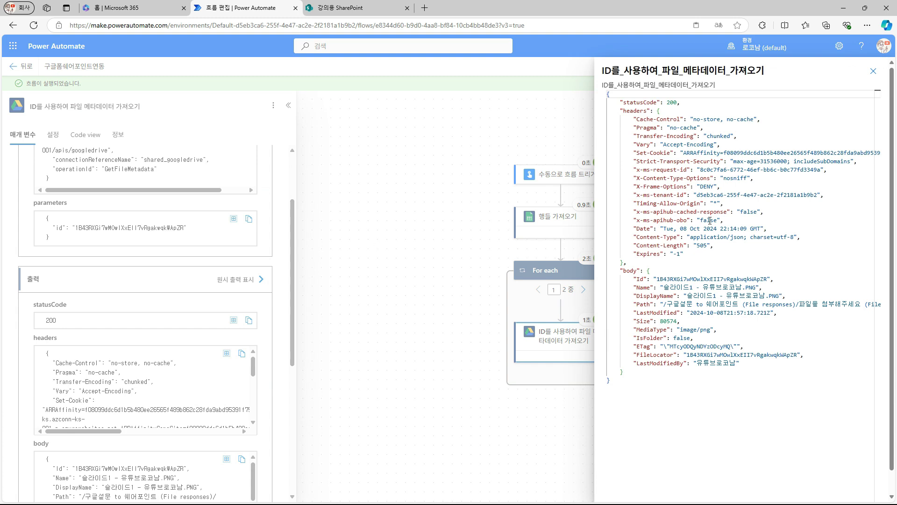
left_click_drag(656, 279, 765, 278)
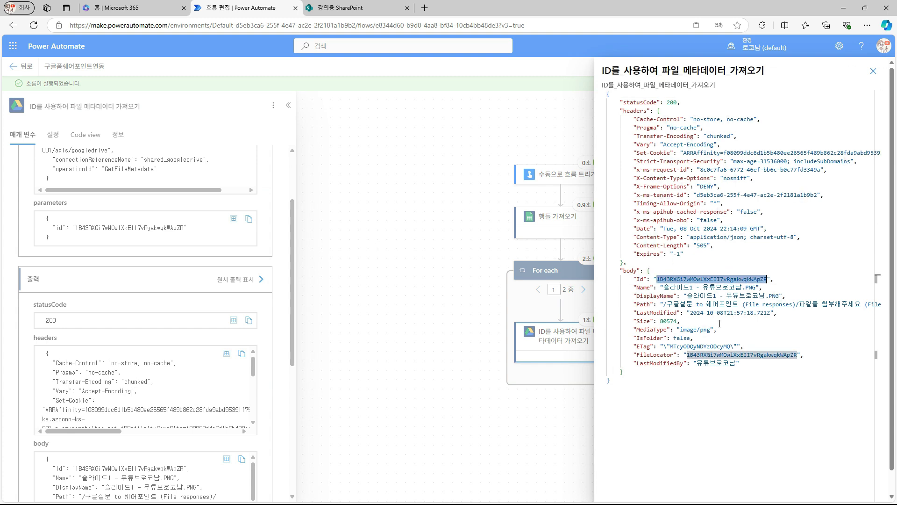
- Examine the Id in the raw metadata output of the second For each iteration, and close the output
left_click(583, 289)
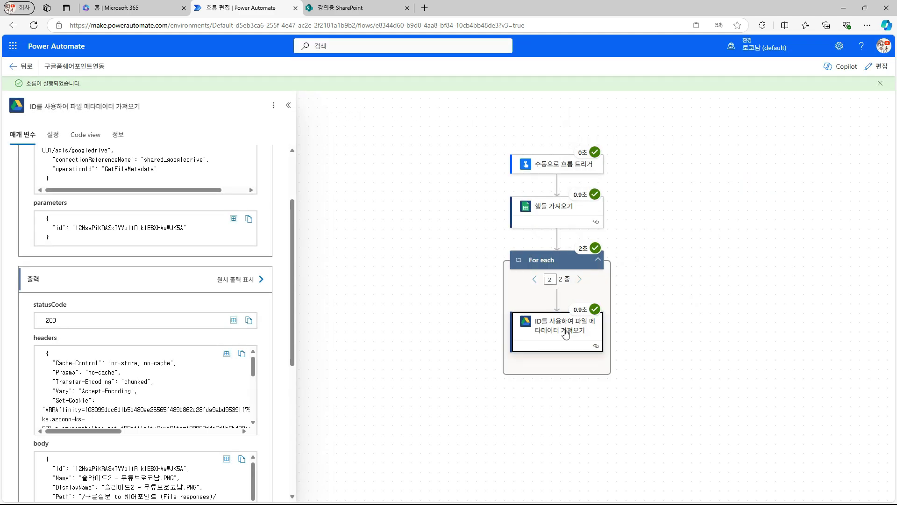
left_click(261, 279)
double_click(756, 279)
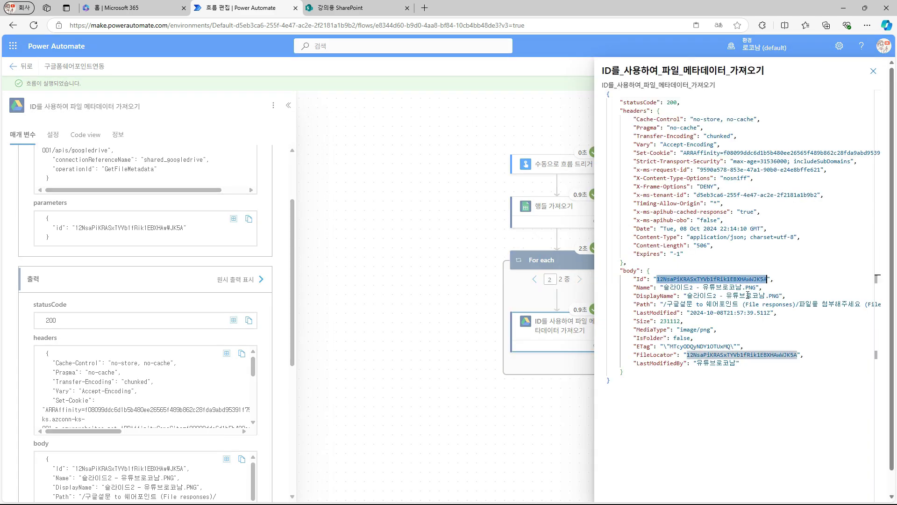
left_click(873, 71)
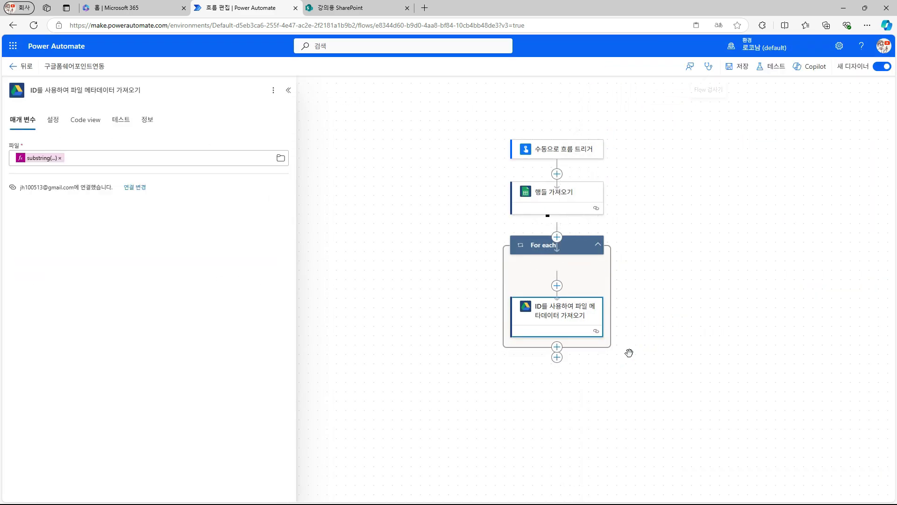
- Add ID를 사용하여 파일 콘텐츠 가져오기 below the metadata action in For each, reusing that action's substring expression as its 파일 ID
left_click(556, 351)
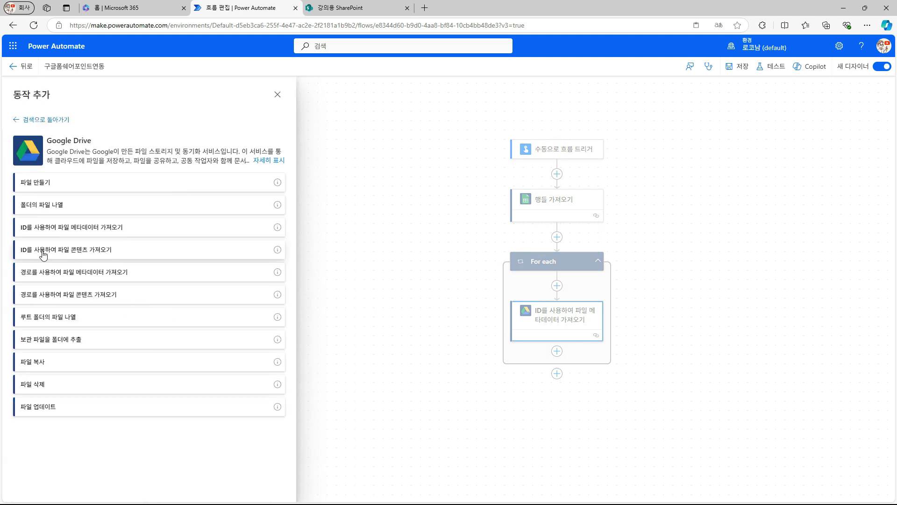
left_click(76, 251)
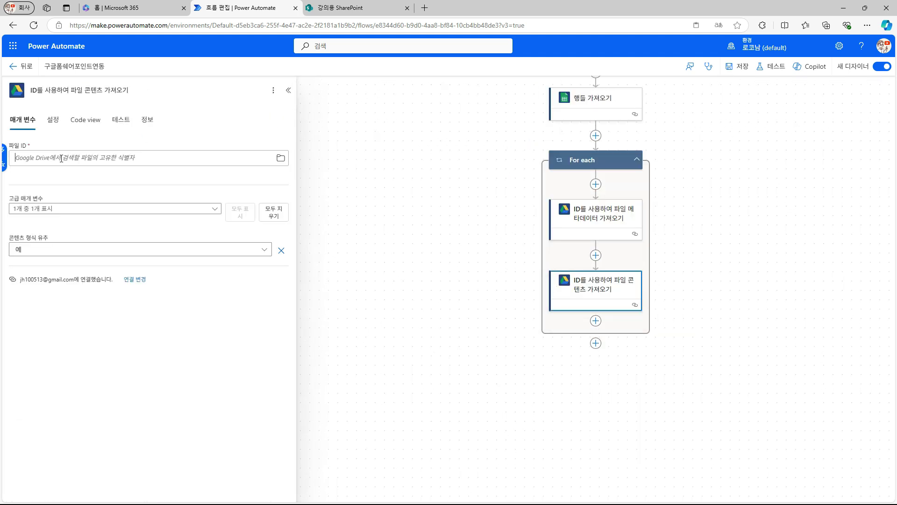
left_click(598, 215)
left_click(41, 157)
triple_click(404, 187)
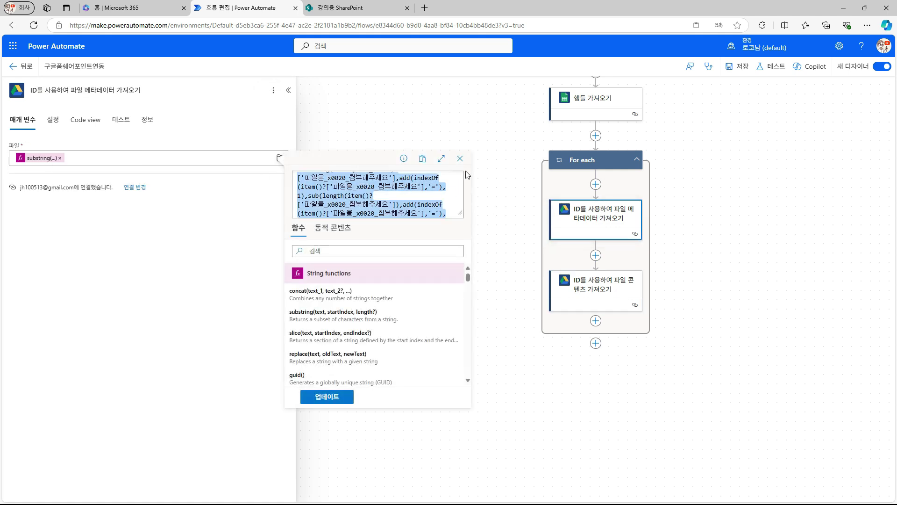
left_click(595, 285)
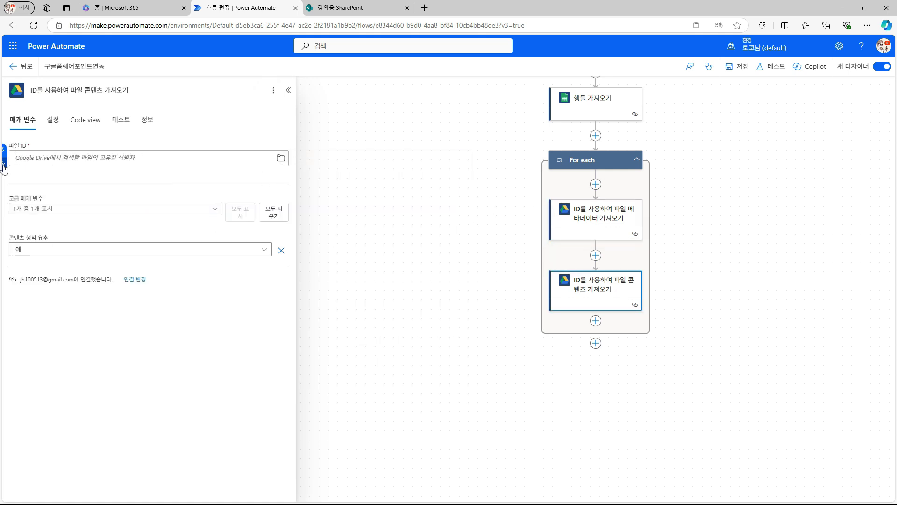
left_click(3, 169)
key("ctrl+v")
left_click(337, 396)
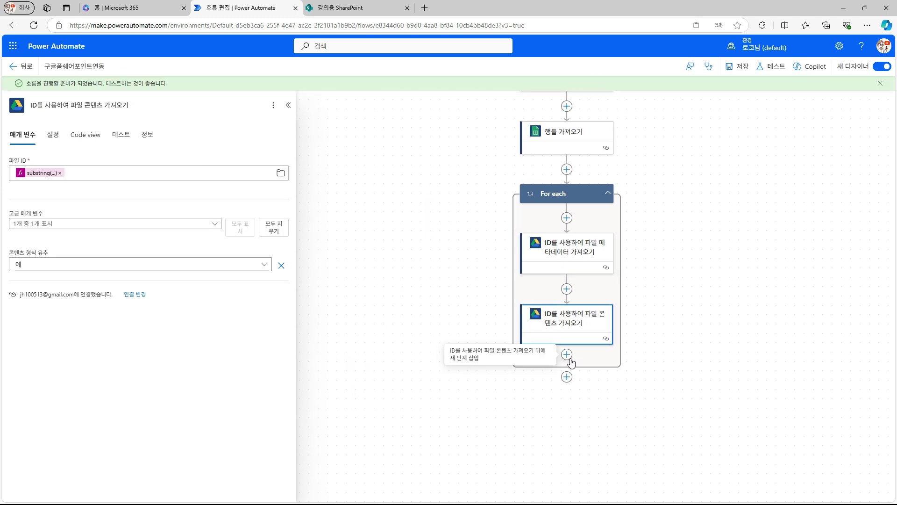
- Add the SharePoint action 항목 만들기 after the file content action inside For each
left_click(570, 359)
left_click(590, 357)
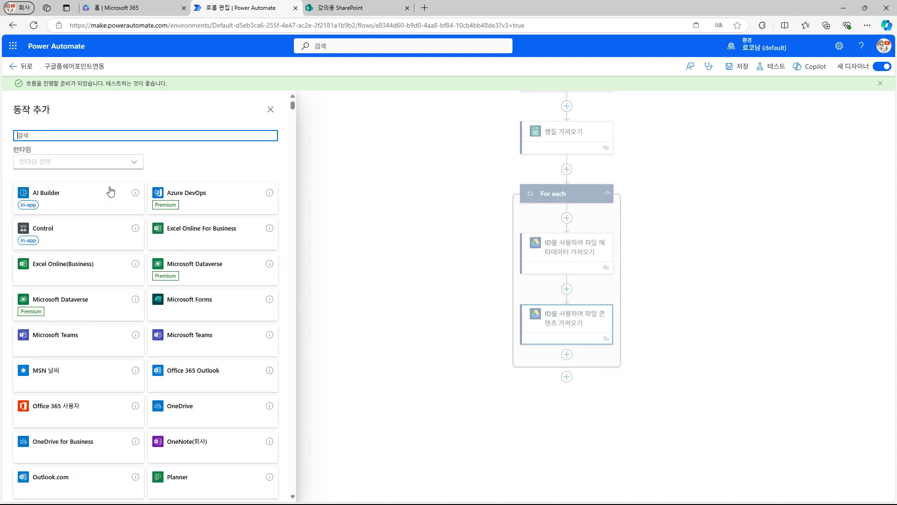
type("sha")
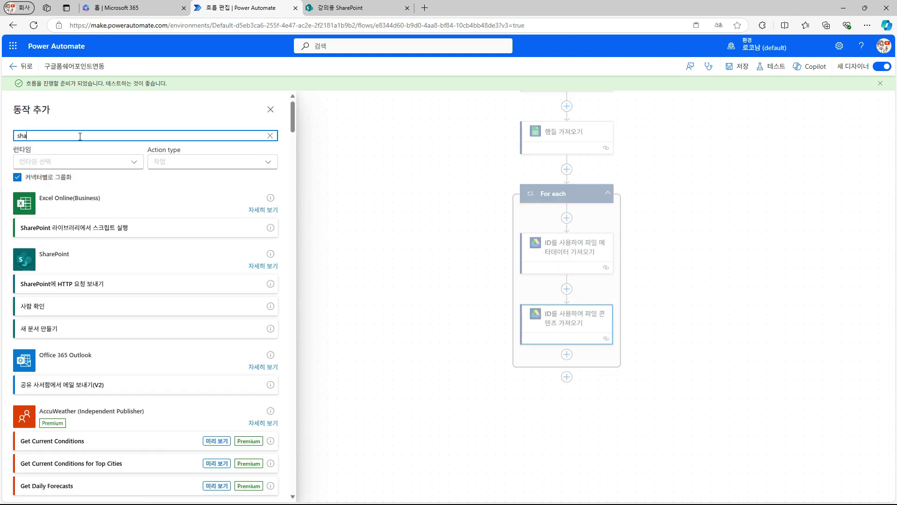
left_click(260, 266)
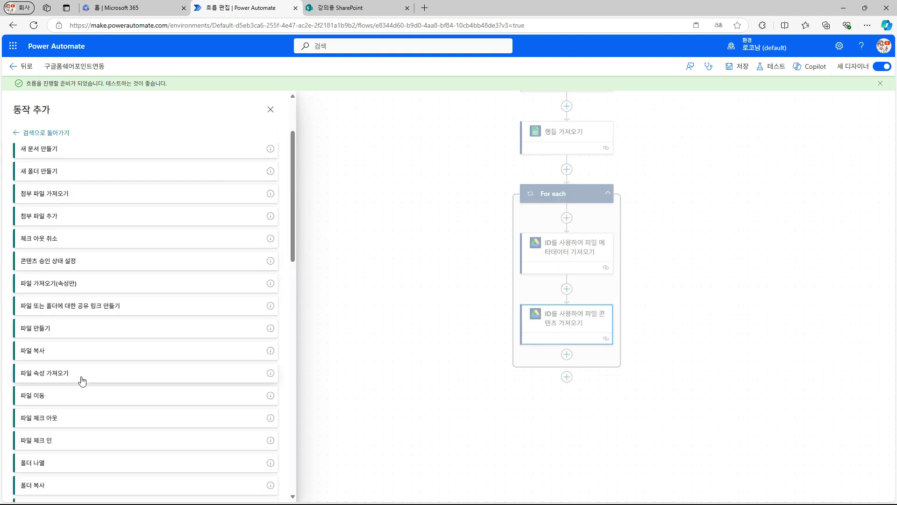
scroll(82, 373, "down", 5)
left_click(45, 346)
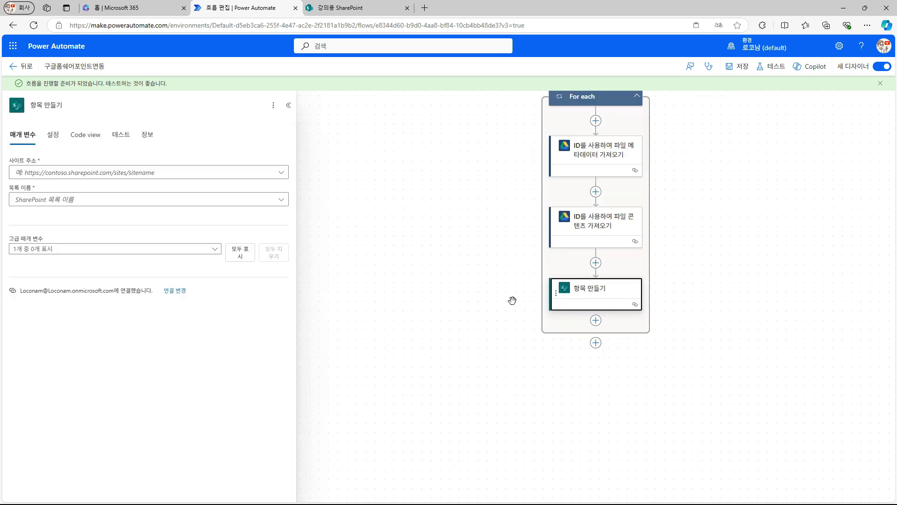
- Point the 항목 만들기 action to the 강의용 SharePoint site and its 구글폼파일업로드테스트 list
left_click(117, 174)
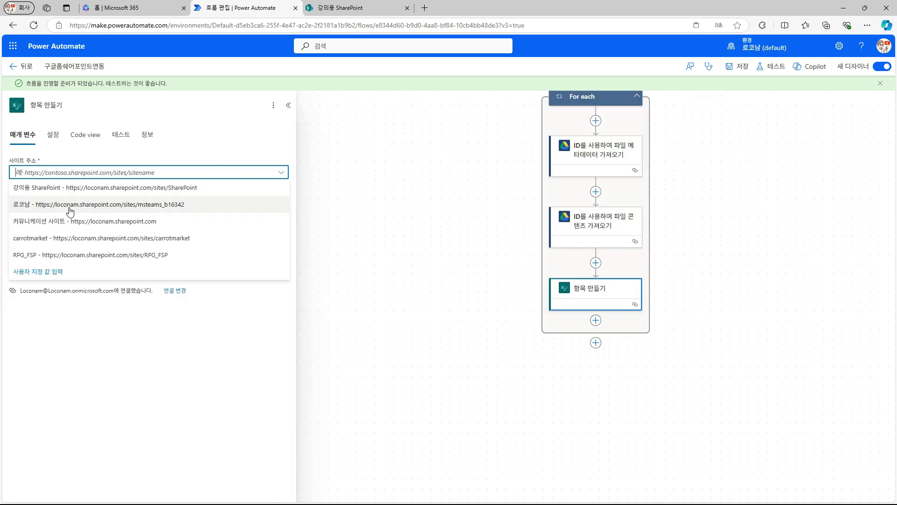
left_click(69, 187)
left_click(112, 200)
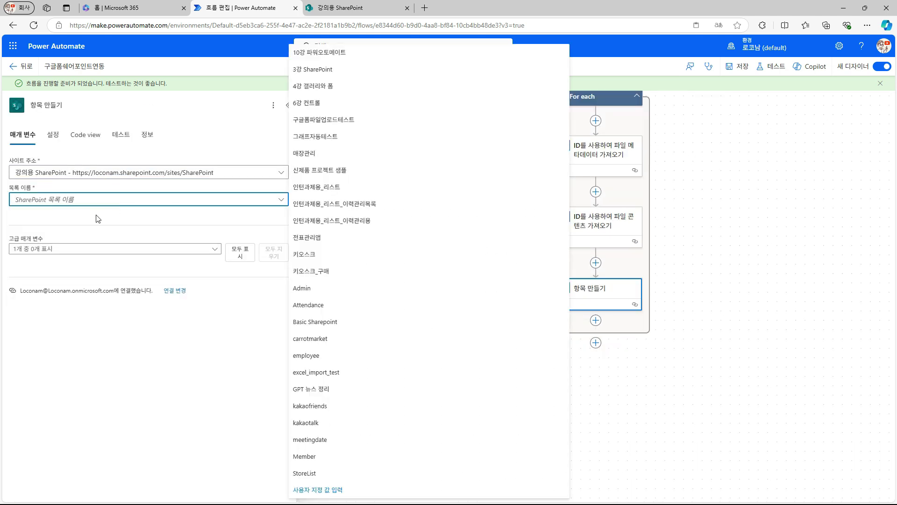
left_click(350, 120)
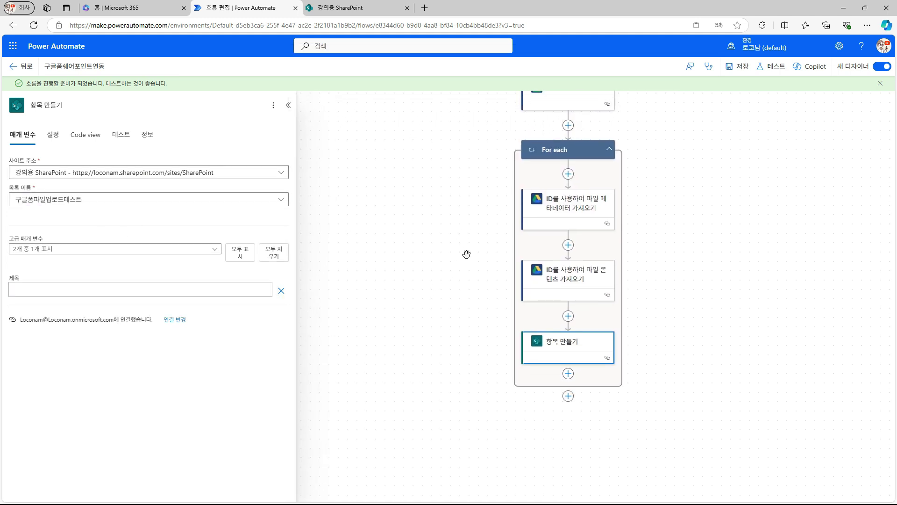
- Fill the new item's 제목 with the 파일 첨부하실래요? value from 행들 가져오기 and save the flow
left_click(133, 289)
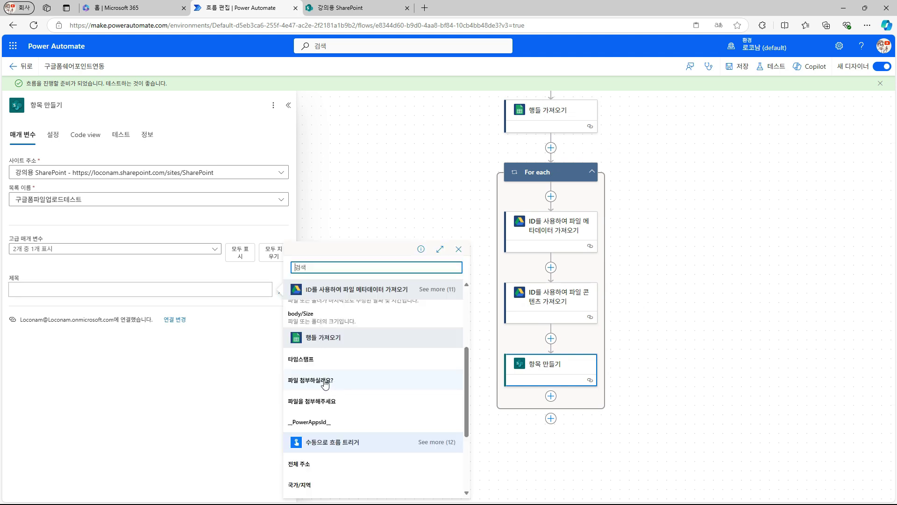
left_click(325, 382)
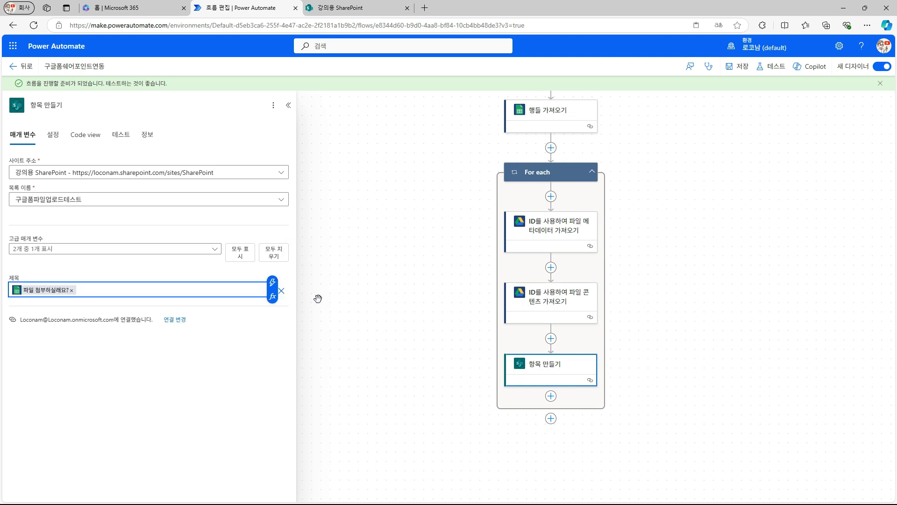
left_click(738, 66)
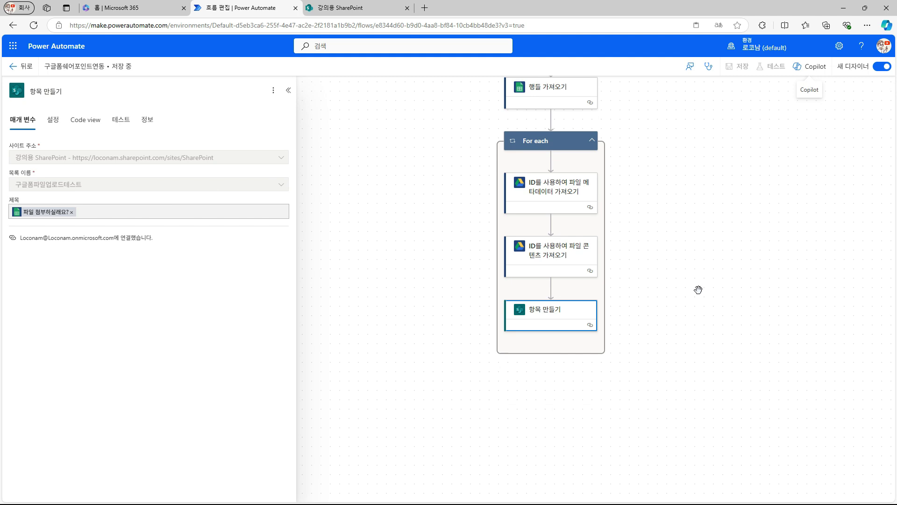
- Add the SharePoint action 첨부 파일 추가 after 항목 만들기, targeting the 강의용 SharePoint site and the 구글폼파일업로드테스트 list
left_click(545, 344)
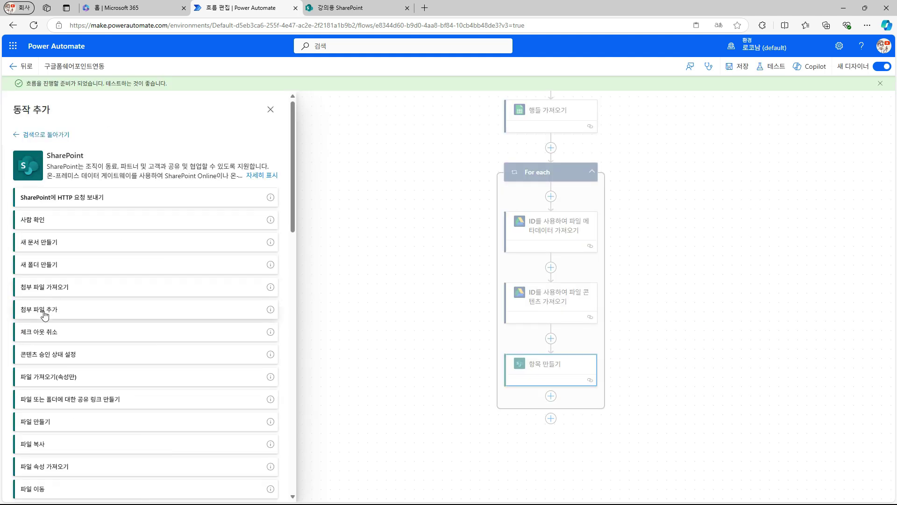
left_click(47, 316)
left_click(96, 173)
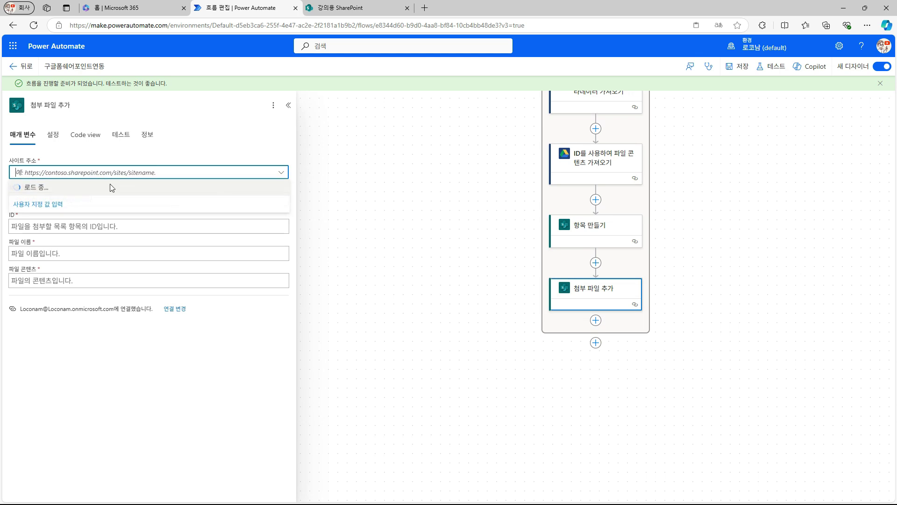
left_click(64, 187)
left_click(127, 201)
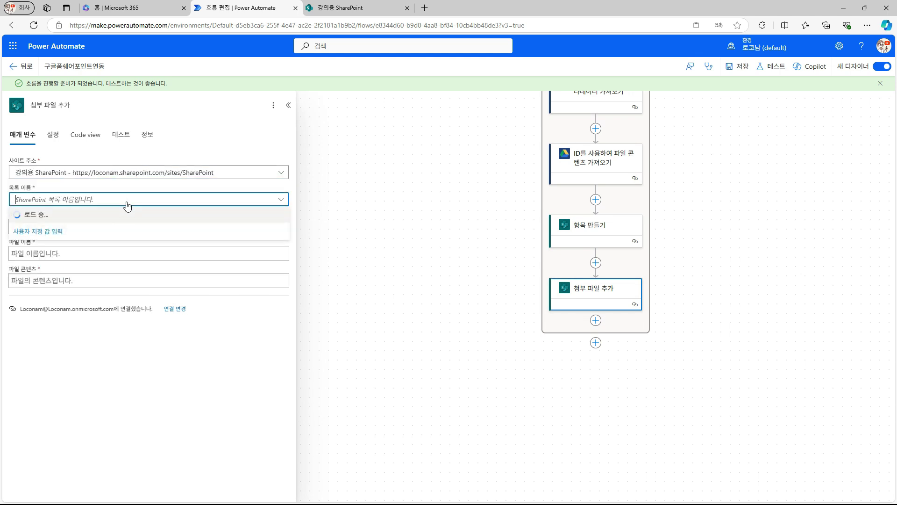
left_click(78, 225)
- In 첨부 파일 추가, set ID to the ID from 항목 만들기 and 파일 이름 to body/Name from the file metadata action
left_click(287, 220)
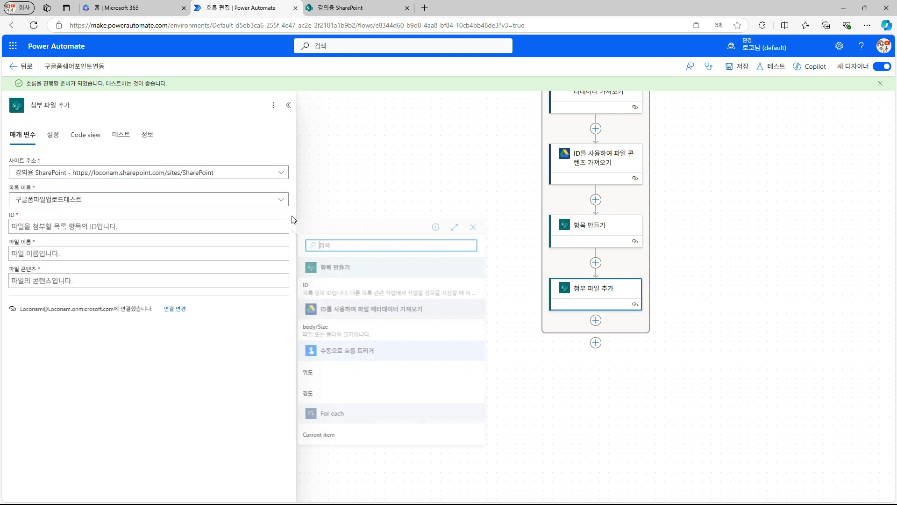
left_click(331, 293)
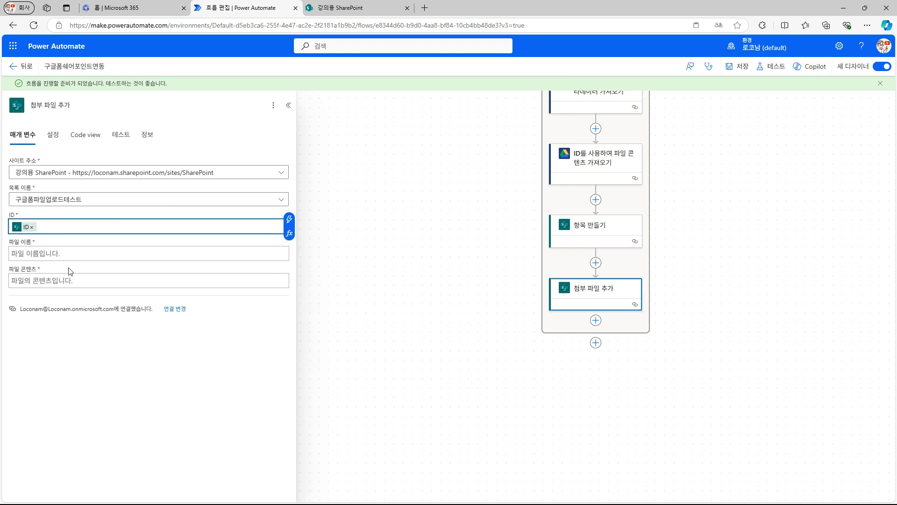
left_click(70, 254)
left_click(289, 246)
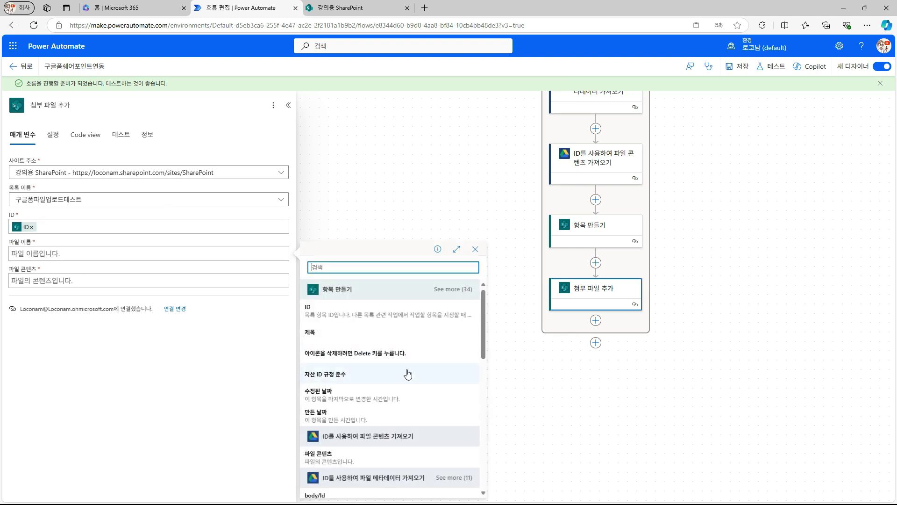
scroll(408, 373, "down", 3)
left_click(347, 426)
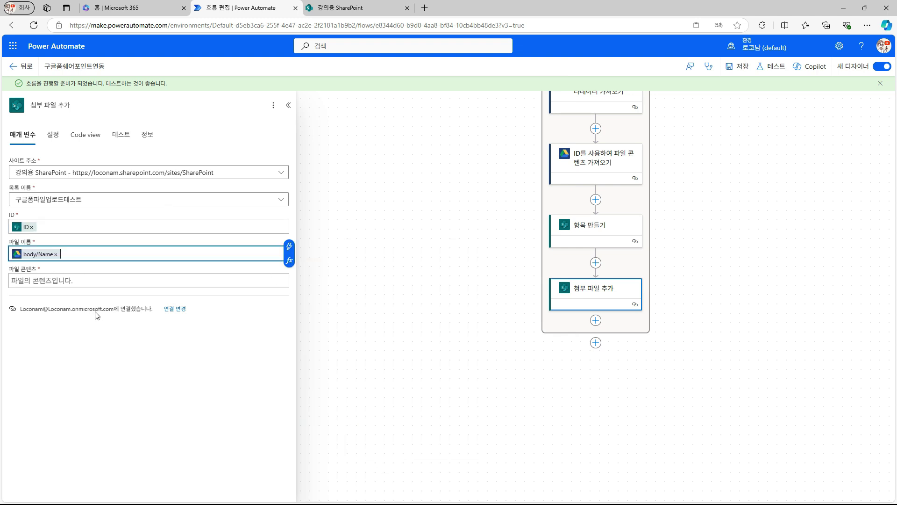
- Set the attachment's 파일 콘텐츠 to the 파일 콘텐츠 output of the Drive content action and save the flow
left_click(72, 280)
left_click(289, 273)
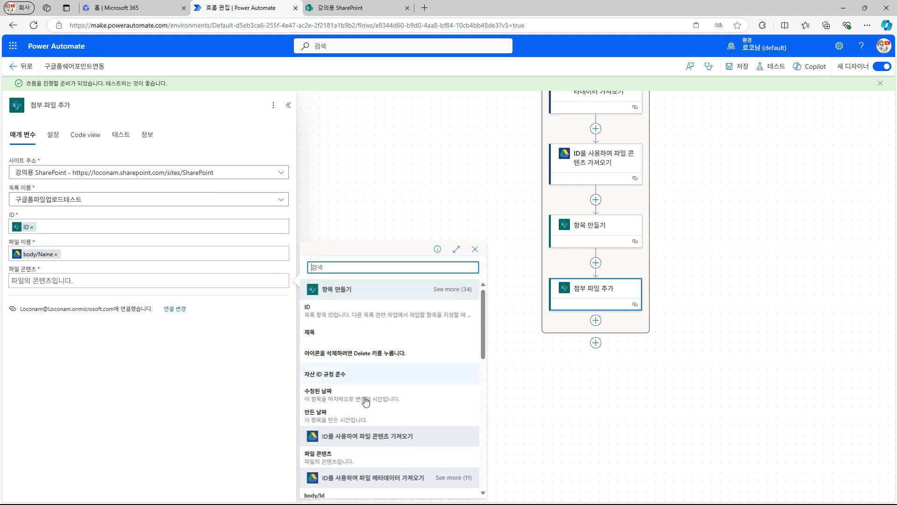
scroll(343, 450, "down", 2)
left_click(338, 368)
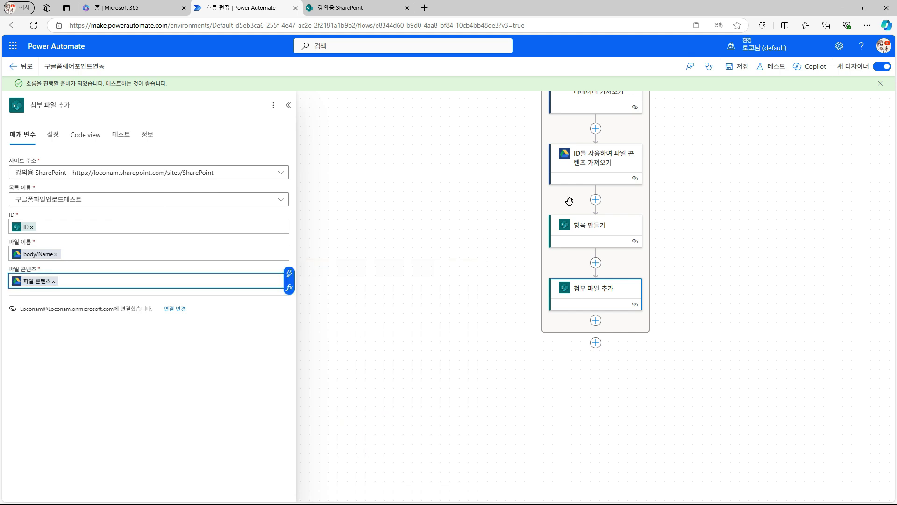
left_click(739, 66)
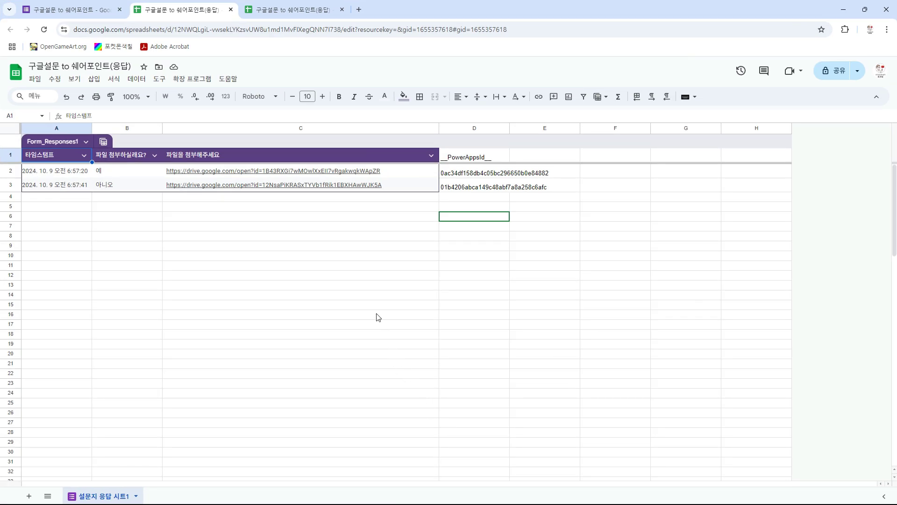
- Check the response rows in the Google sheet and run a test of the saved flow
left_click(286, 265)
left_click_drag(140, 217, 79, 217)
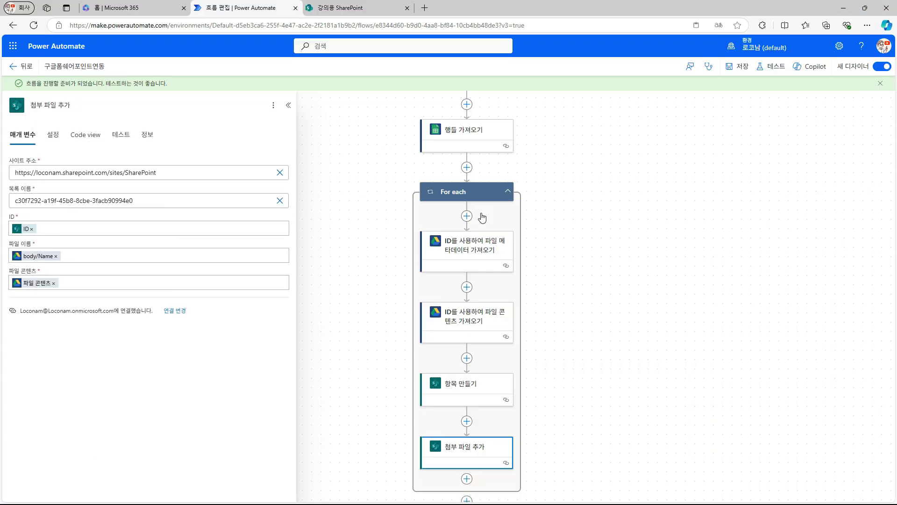
left_click(772, 66)
left_click(735, 485)
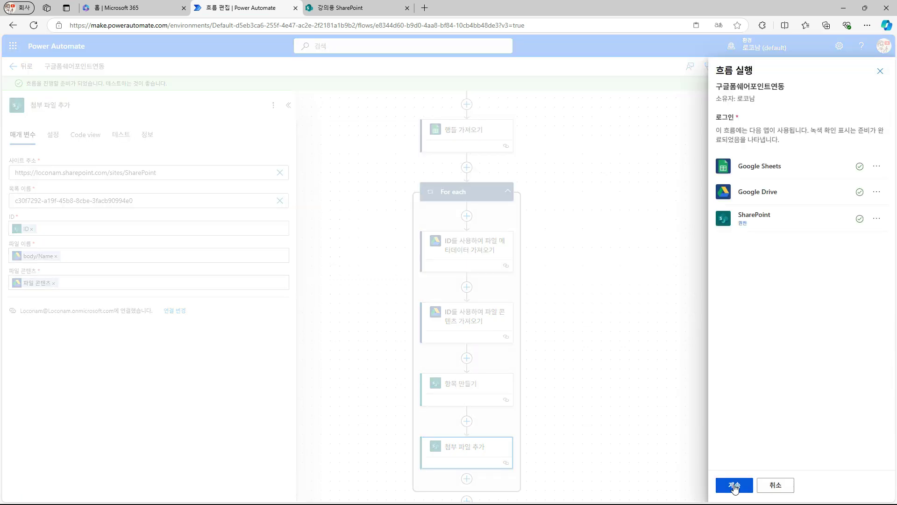
left_click(735, 485)
left_click(734, 486)
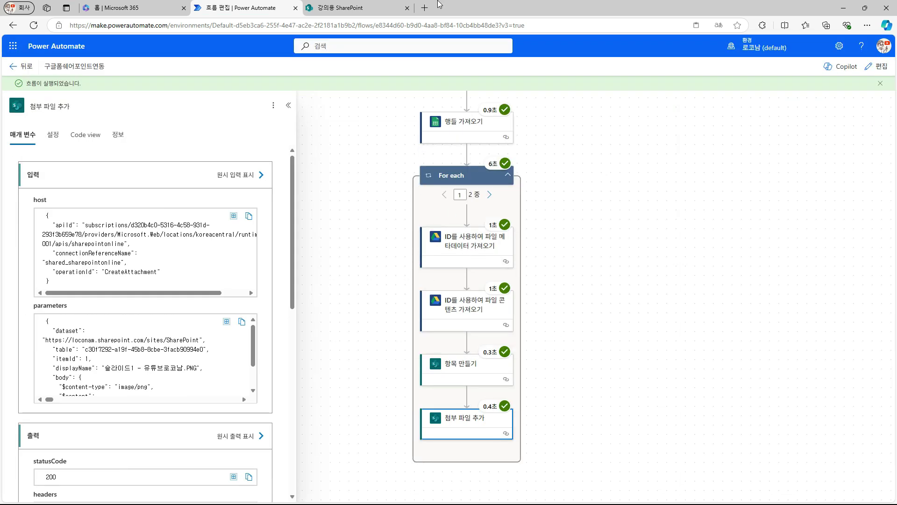
- Reload the 구글폼파일업로드테스트 list in SharePoint and check the attachment of the 예 item
left_click(366, 8)
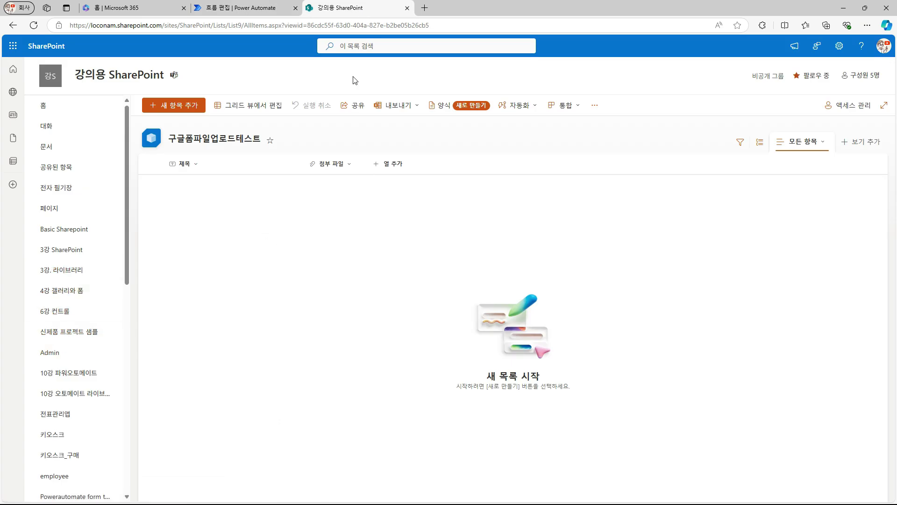
left_click(435, 27)
key("Return")
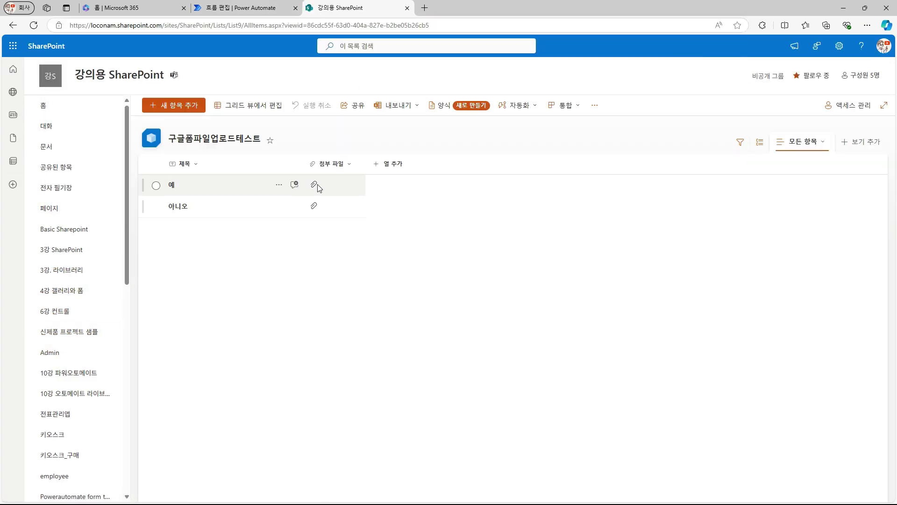
left_click(175, 187)
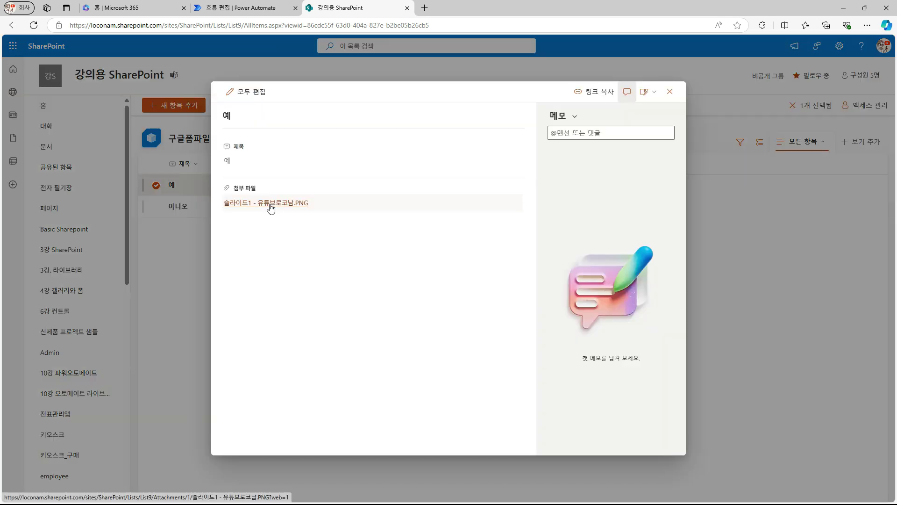
left_click(271, 206)
left_click(519, 7)
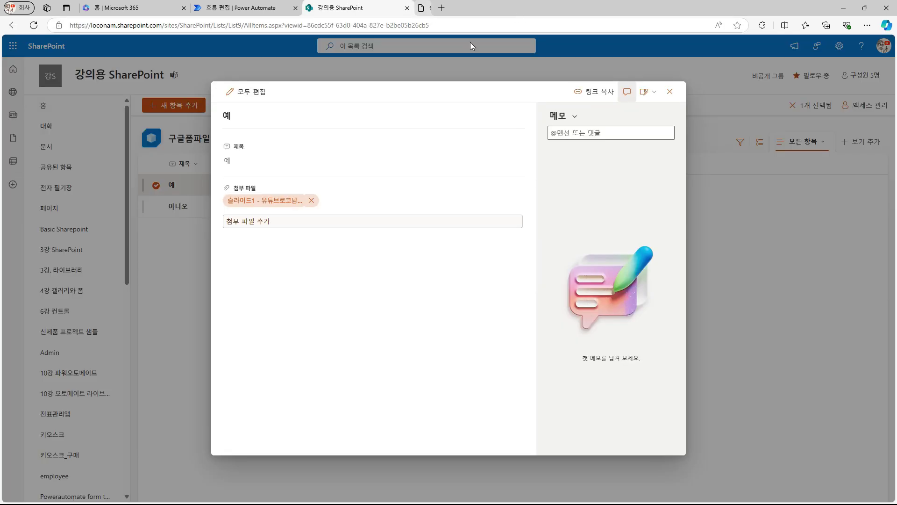
- Check the attachment of the 아니오 item in the SharePoint list
left_click(186, 206)
left_click(178, 207)
left_click(280, 202)
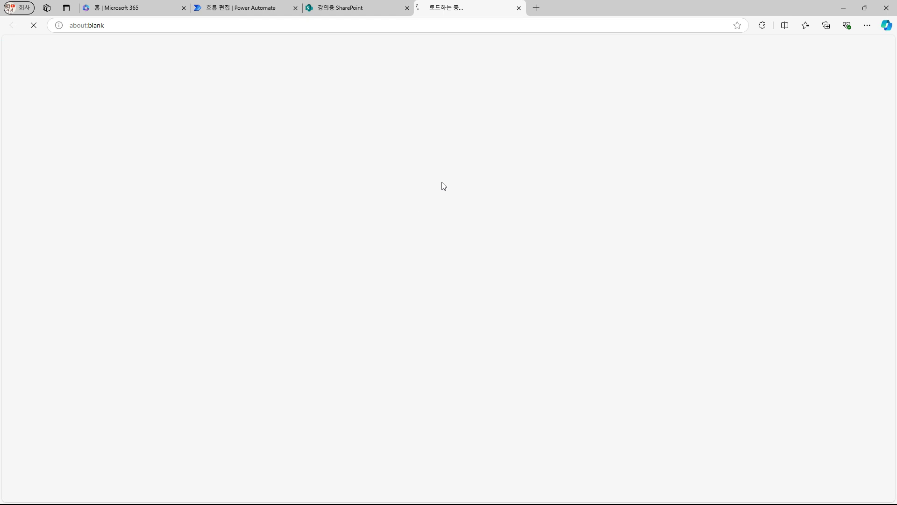
left_click(518, 8)
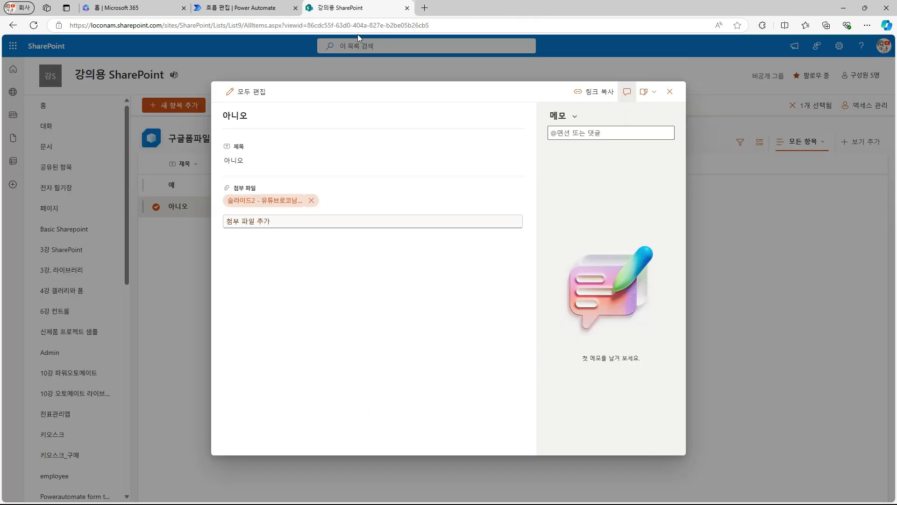
- Return to the Power Automate flow and add the Google Sheets action 행 삭제 after 첨부 파일 추가 inside For each
key("ctrl+shift+Tab")
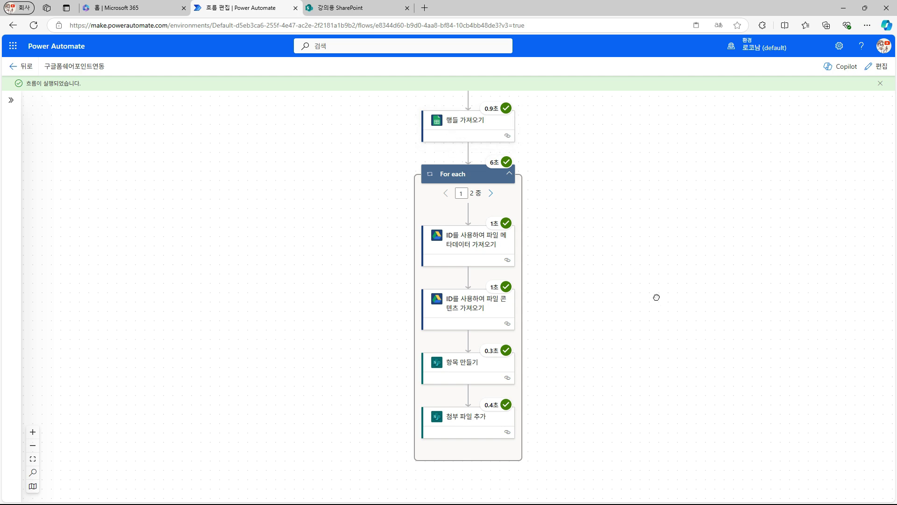
scroll(655, 295, "down", 2)
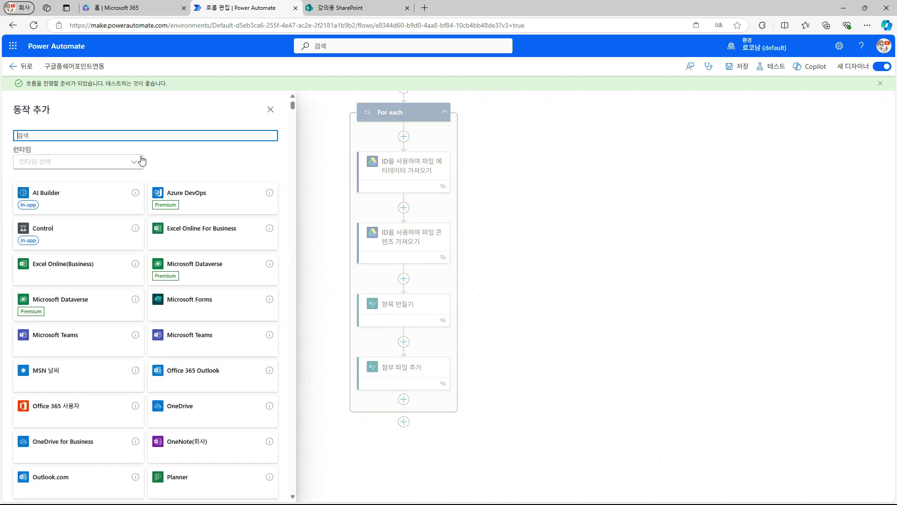
type("googl")
left_click(261, 329)
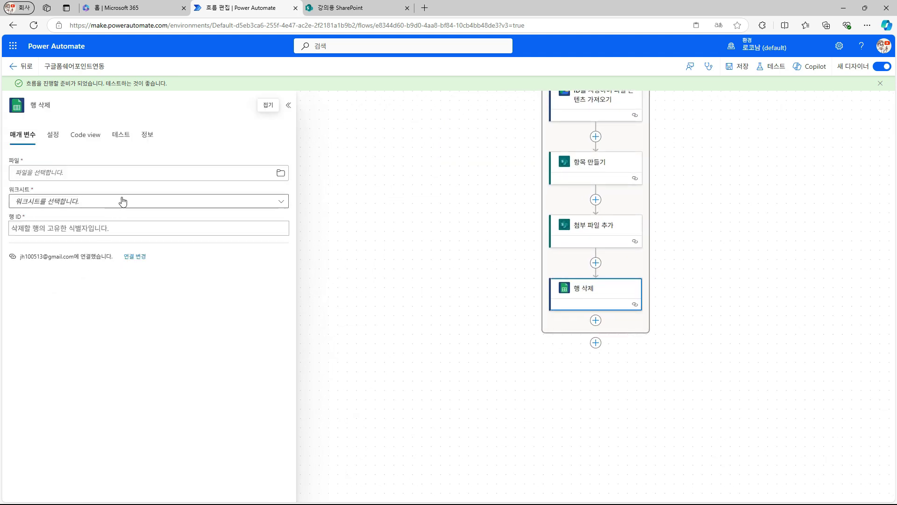
- Point 행 삭제 to the file 구글설문 to 쉐어포인트(응답) and its 설문지 응답 시트1 worksheet
left_click(280, 173)
left_click(224, 191)
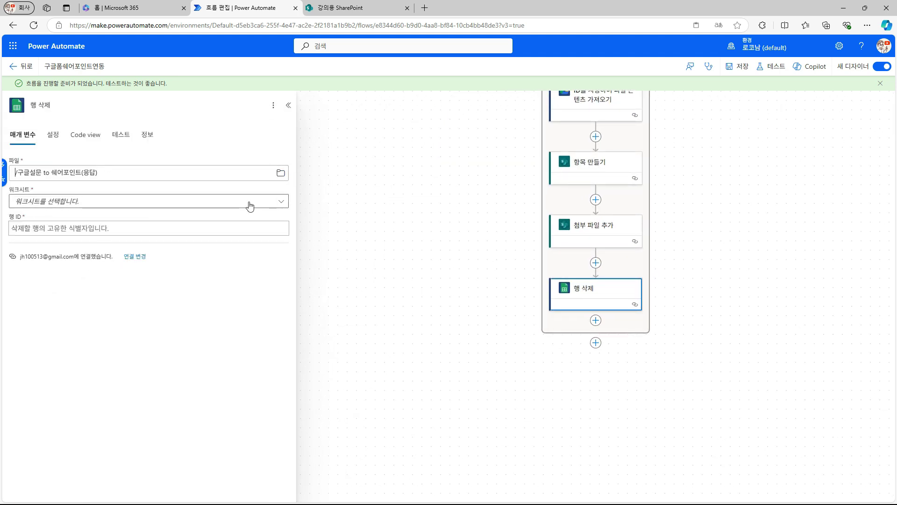
left_click(248, 203)
left_click(56, 232)
- Set the 행 ID of 행 삭제 to __PowerAppsId__ from 행들 가져오기 and save the flow
left_click(280, 213)
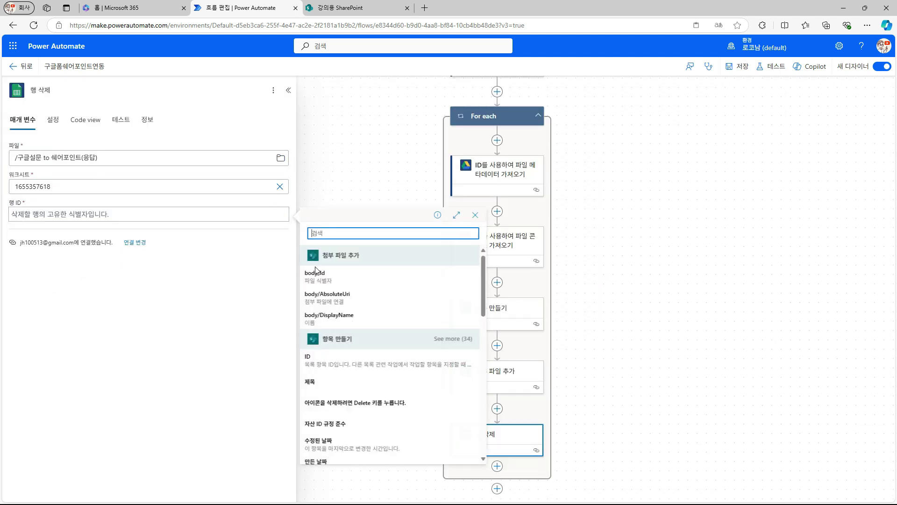
scroll(370, 343, "down", 5)
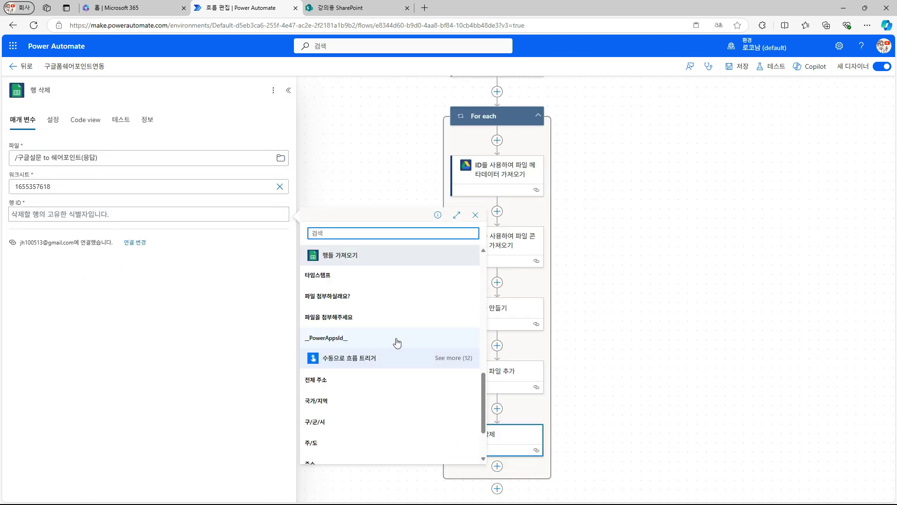
left_click(340, 338)
left_click(738, 66)
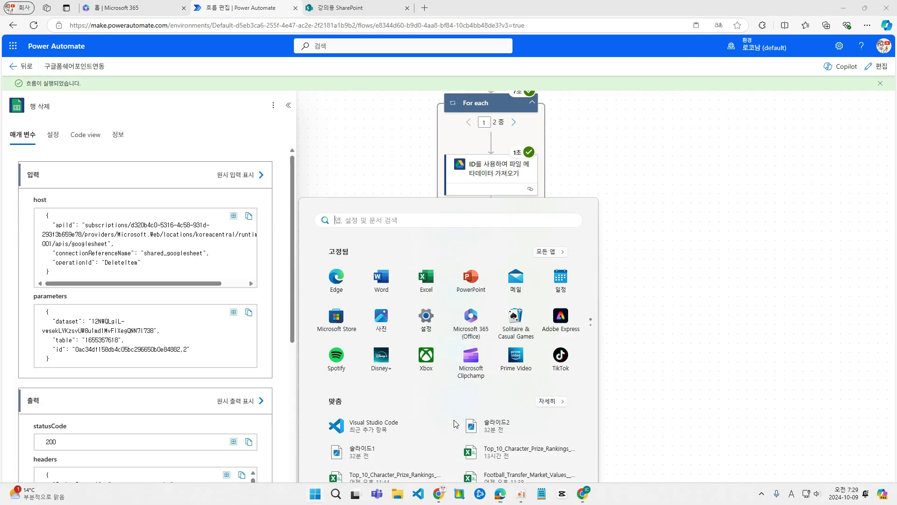
- Switch to the Google Sheets response sheet and check whether the response rows below the header were deleted
key("super")
left_click(438, 494)
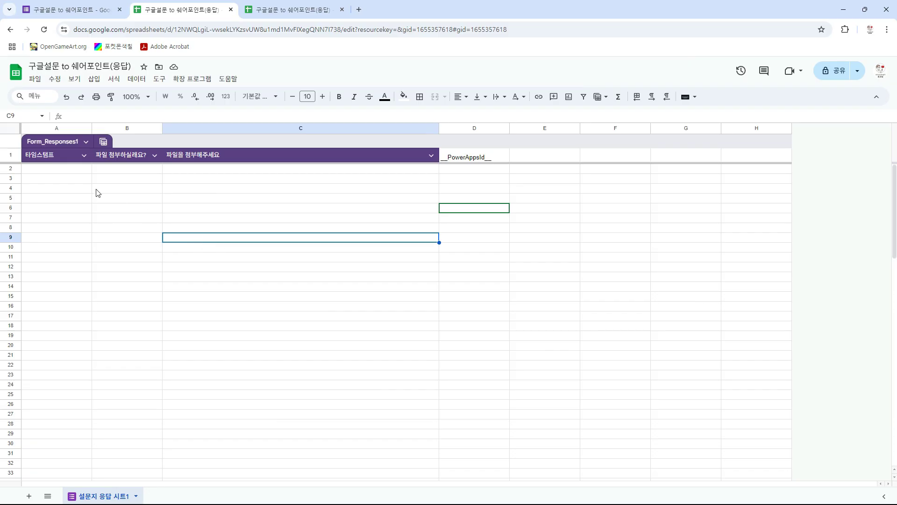
left_click_drag(61, 170, 393, 235)
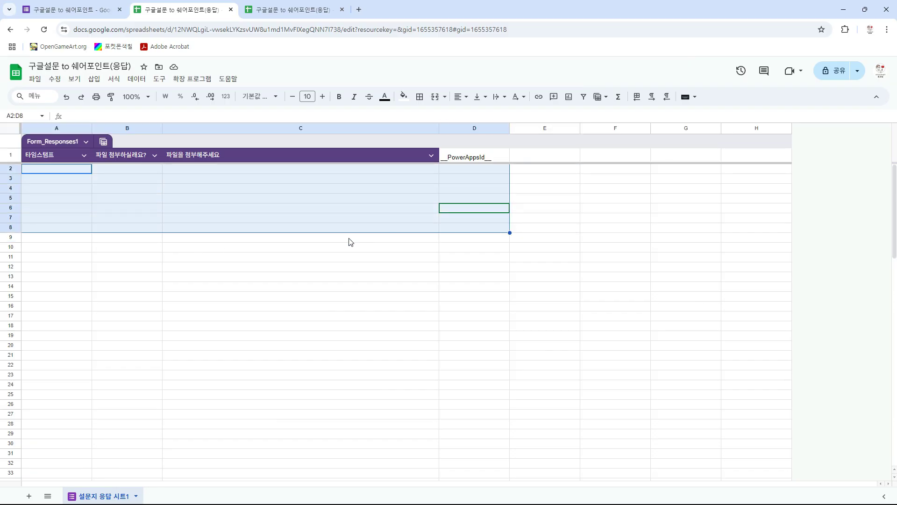
left_click(313, 248)
- Switch to the SharePoint list in Edge, check its items and attachments, and return to the Power Automate run
key("super")
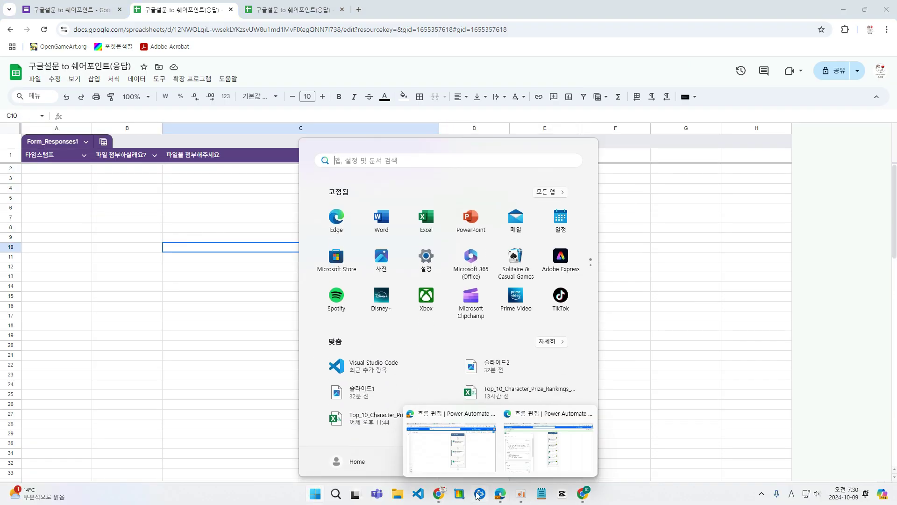
left_click(503, 492)
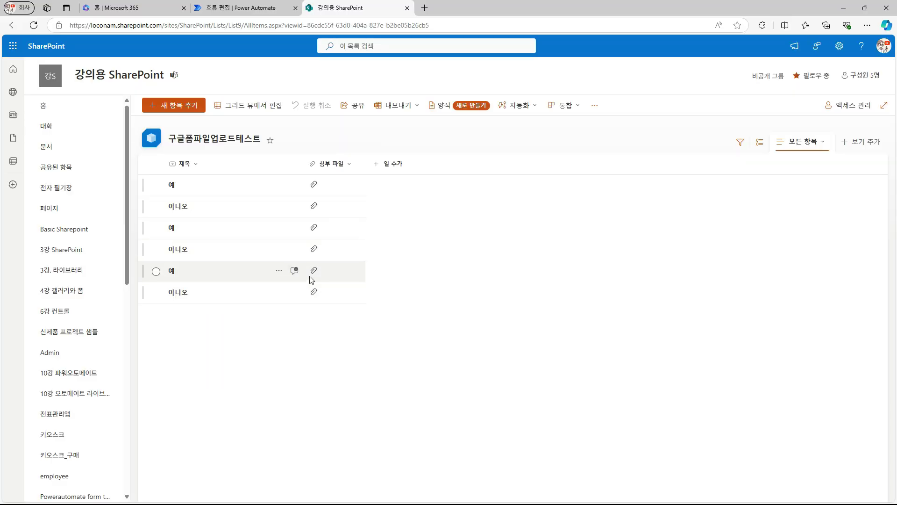
key("ctrl+shift+Tab")
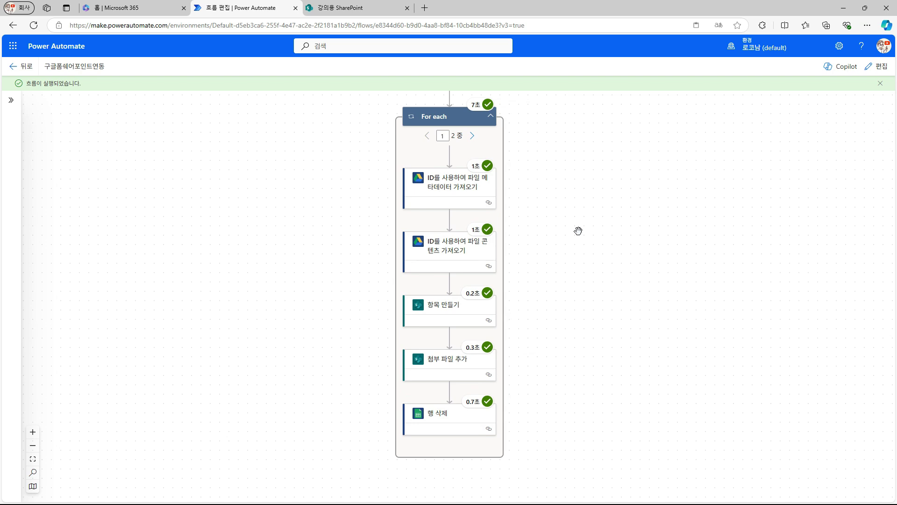